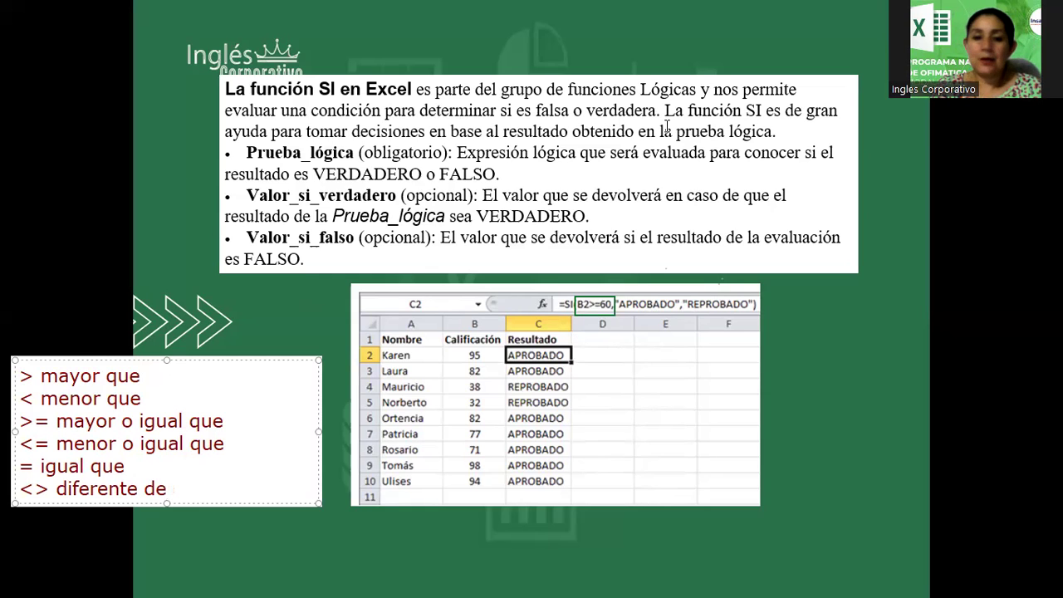
{"action": "left_click_drag", "start_coordinate": [230, 356], "coordinate": [230, 357]}
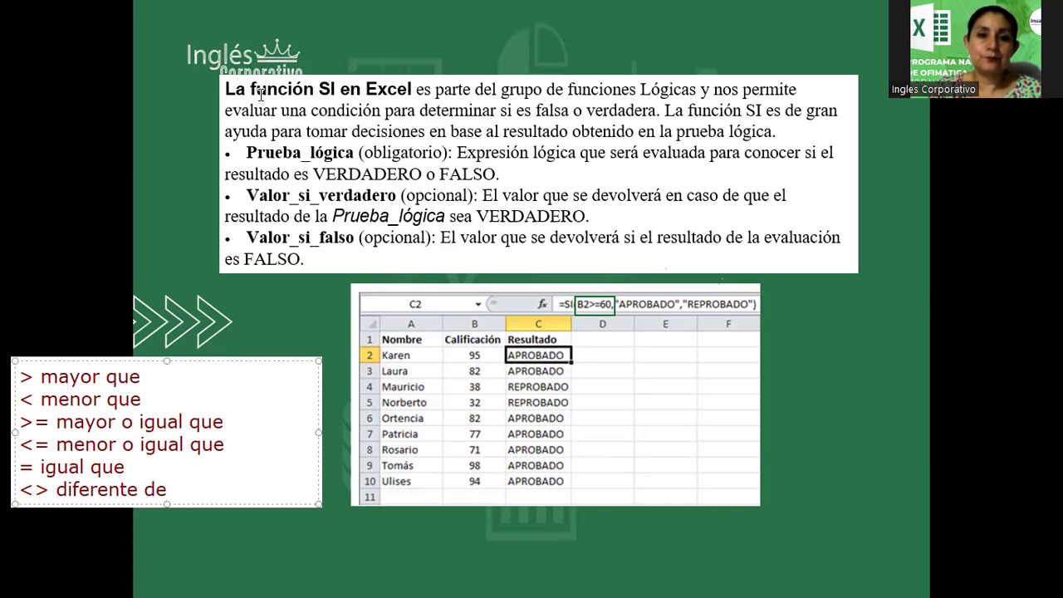
{"action": "left_click", "coordinate": [870, 343]}
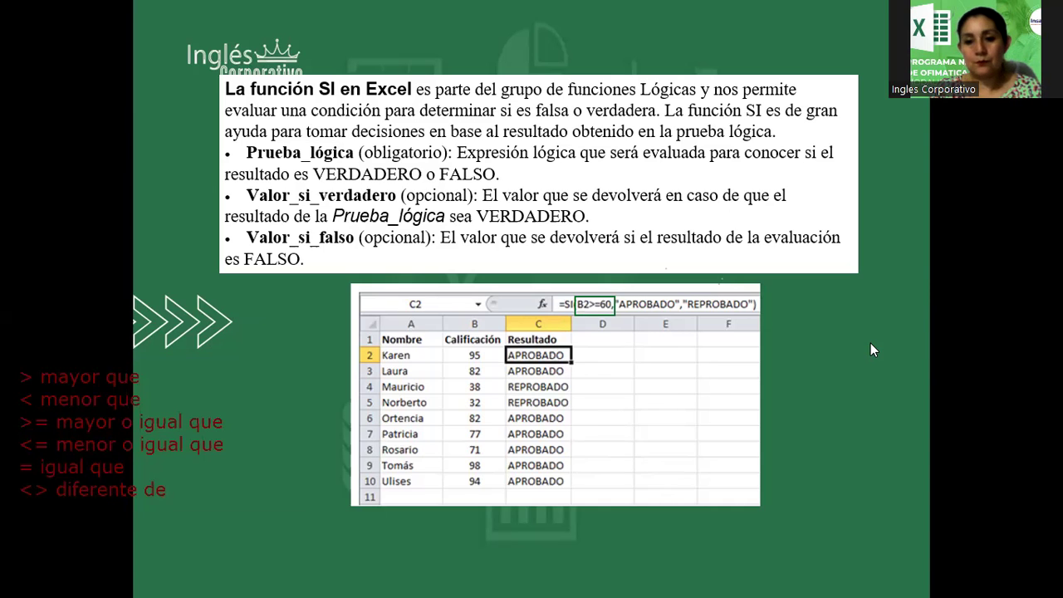
{"action": "left_click", "coordinate": [869, 348]}
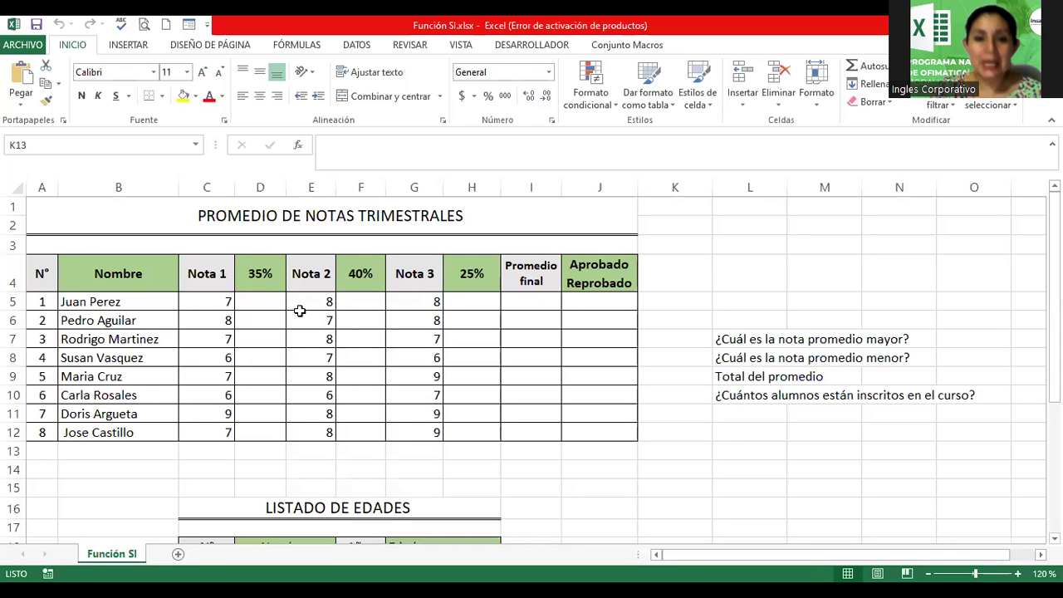
{"action": "left_click", "coordinate": [260, 299]}
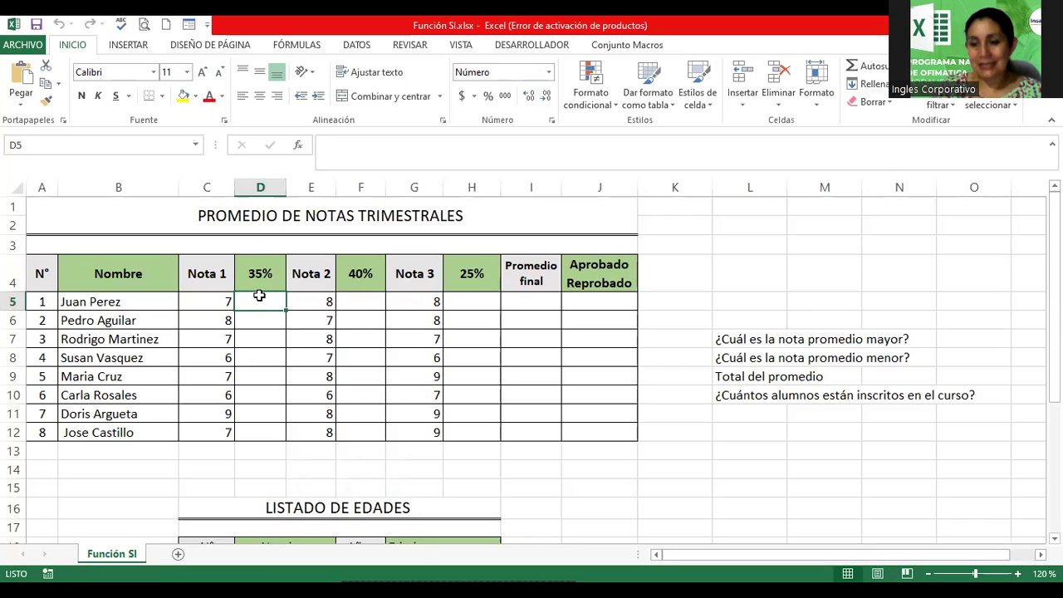
Delete the title text in A1 and insert light-blue outlined WordArt reading "Control de Notas".
{"action": "left_click", "coordinate": [301, 214]}
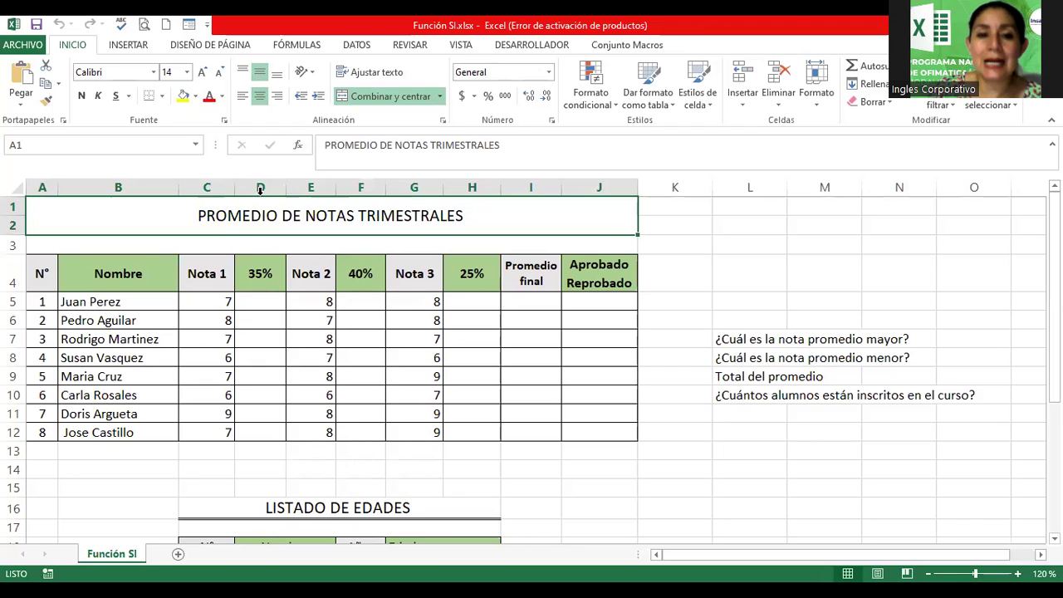
{"action": "key", "text": "Delete"}
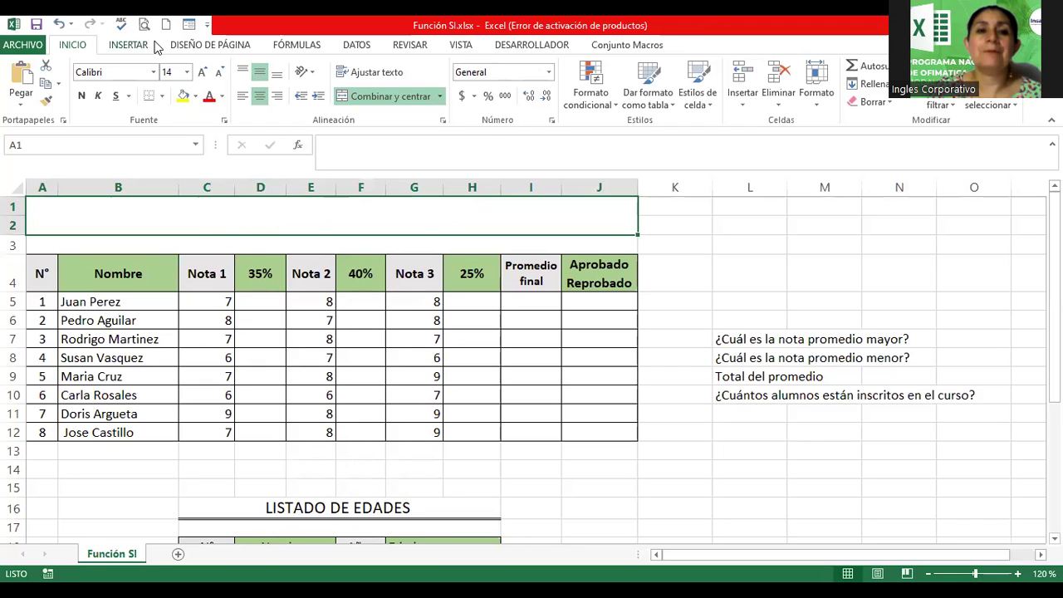
{"action": "left_click", "coordinate": [129, 44]}
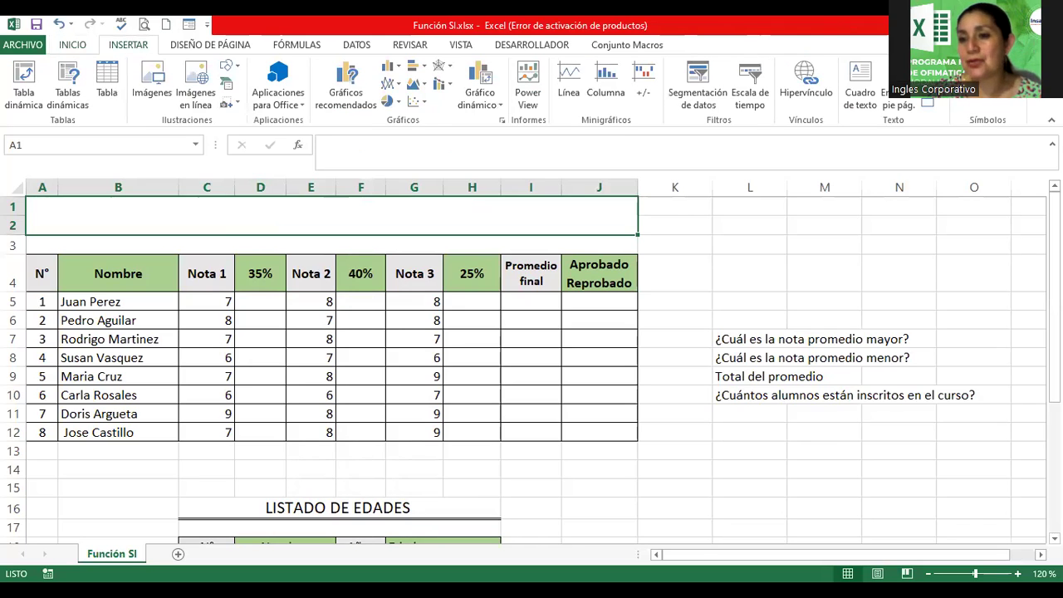
{"action": "left_click", "coordinate": [927, 101]}
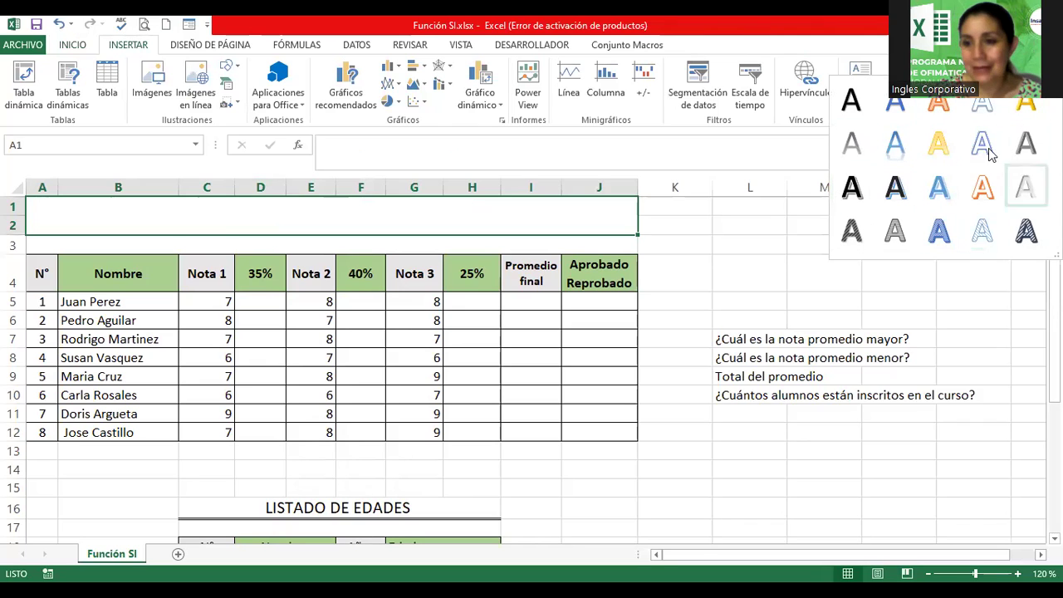
{"action": "left_click", "coordinate": [940, 191]}
{"action": "type", "text": "Control de Nota"}
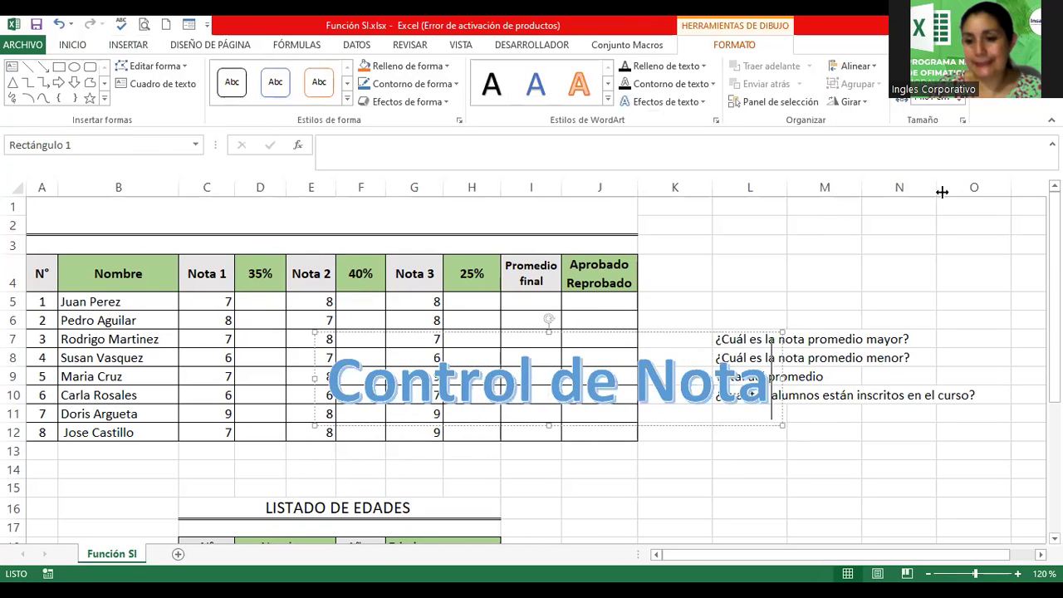
{"action": "type", "text": "s"}
Reduce the WordArt text to 40 pt and move it over the blank title area above the grades table.
{"action": "left_click_drag", "start_coordinate": [778, 377], "coordinate": [366, 383]}
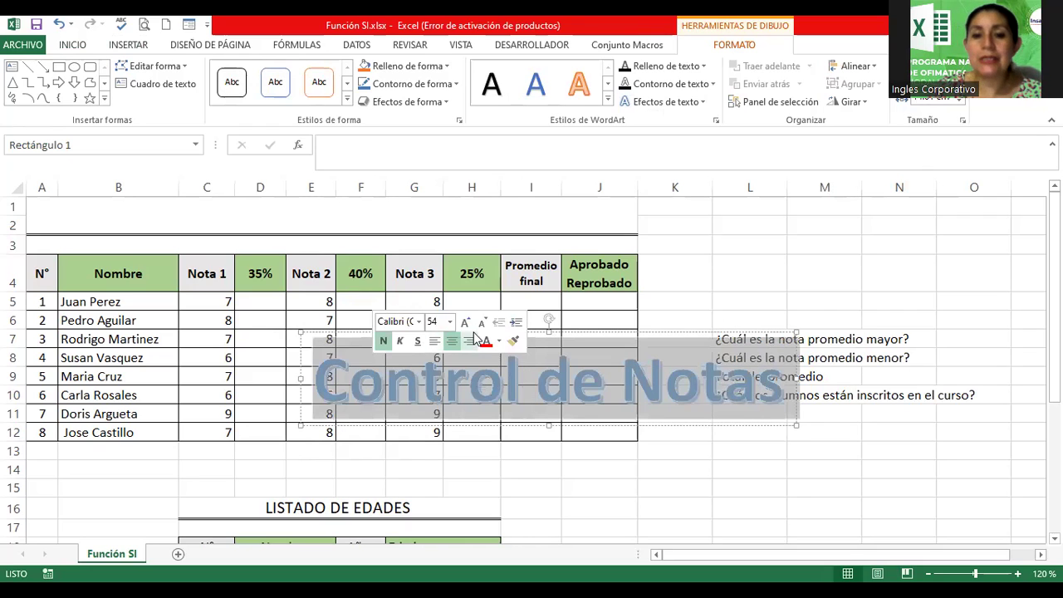
{"action": "left_click", "coordinate": [482, 322]}
{"action": "left_click", "coordinate": [482, 321]}
{"action": "left_click", "coordinate": [482, 321]}
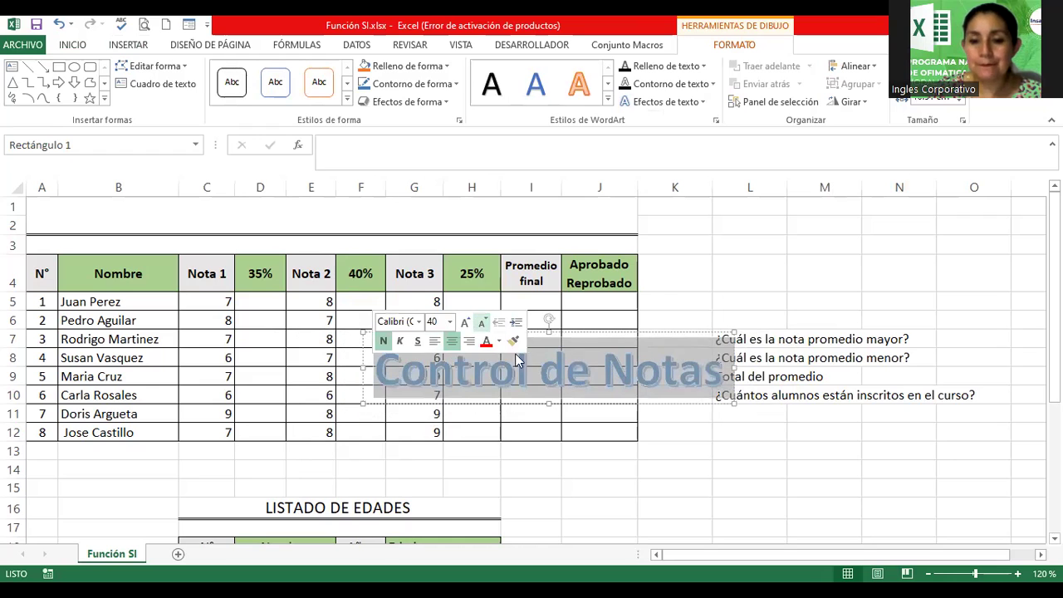
{"action": "left_click_drag", "start_coordinate": [593, 407], "coordinate": [371, 247]}
Reduce only the word "Notas" in the WordArt title to 32 pt.
{"action": "triple_click", "coordinate": [394, 230]}
{"action": "double_click", "coordinate": [394, 230]}
{"action": "left_click", "coordinate": [502, 190]}
{"action": "left_click", "coordinate": [502, 190]}
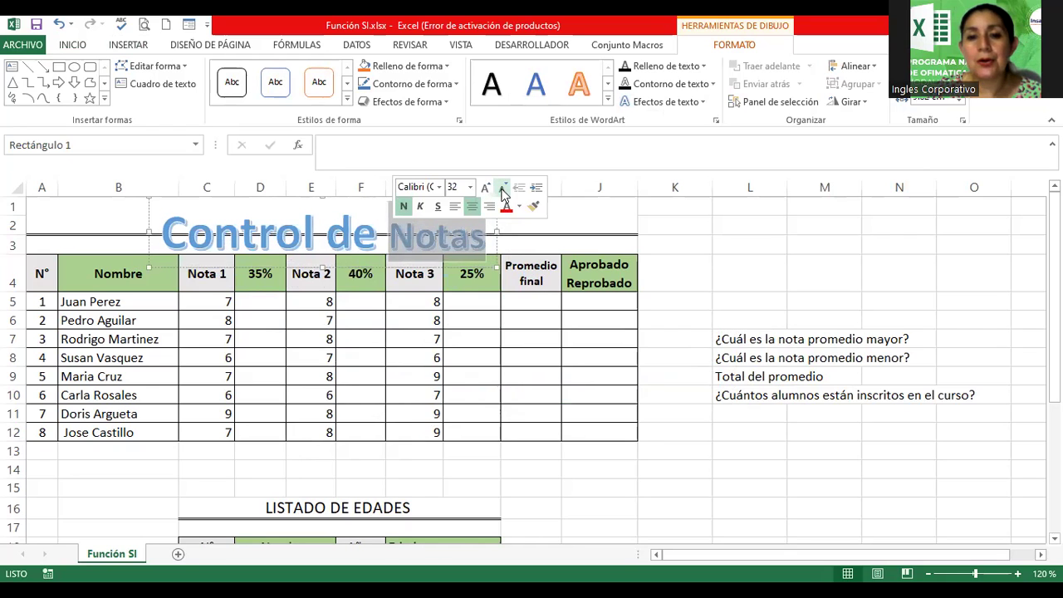
{"action": "left_click", "coordinate": [484, 235]}
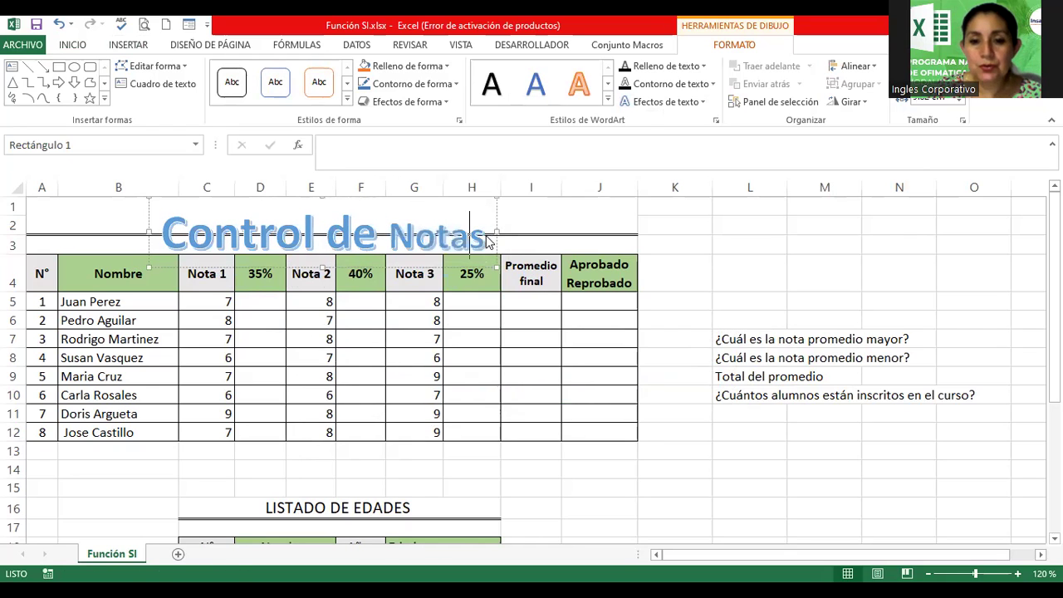
Select the entire WordArt title text and shrink its font by three size increments.
{"action": "left_click", "coordinate": [515, 235]}
{"action": "left_click", "coordinate": [484, 235]}
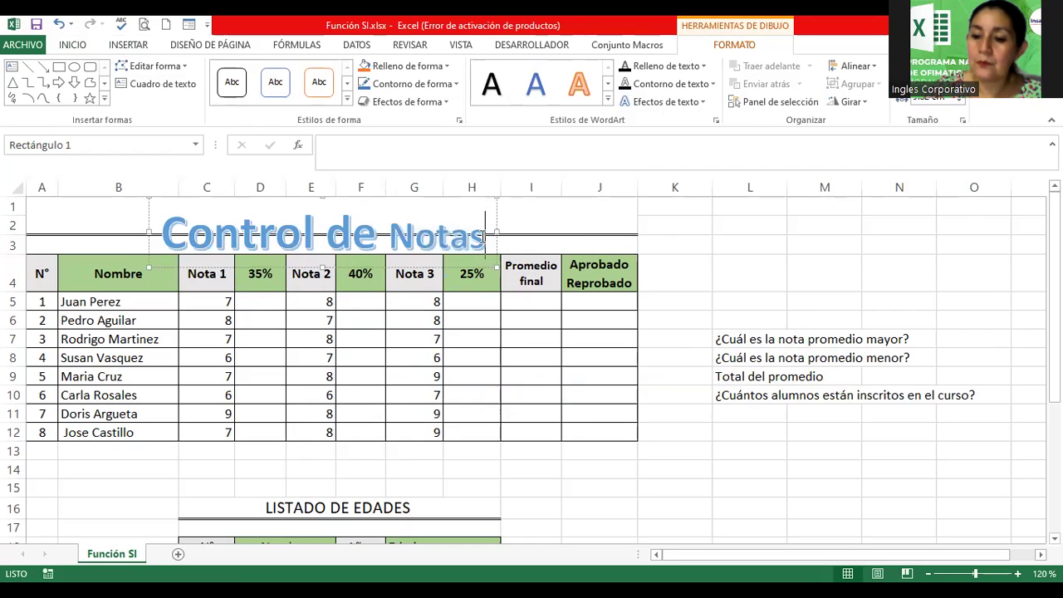
{"action": "key", "text": "ctrl+a"}
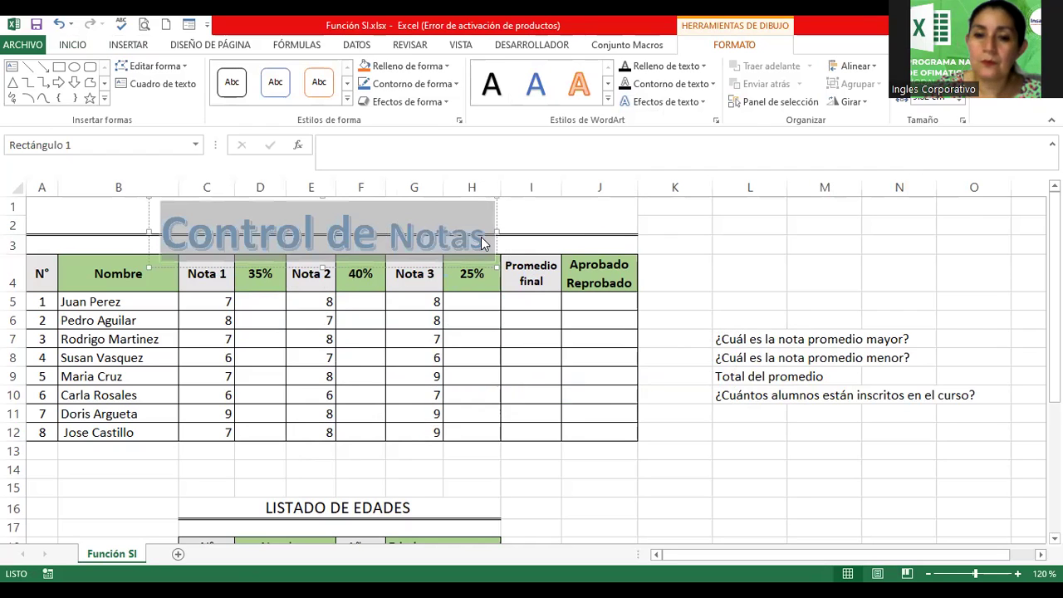
{"action": "left_click", "coordinate": [99, 44]}
{"action": "left_click", "coordinate": [74, 45]}
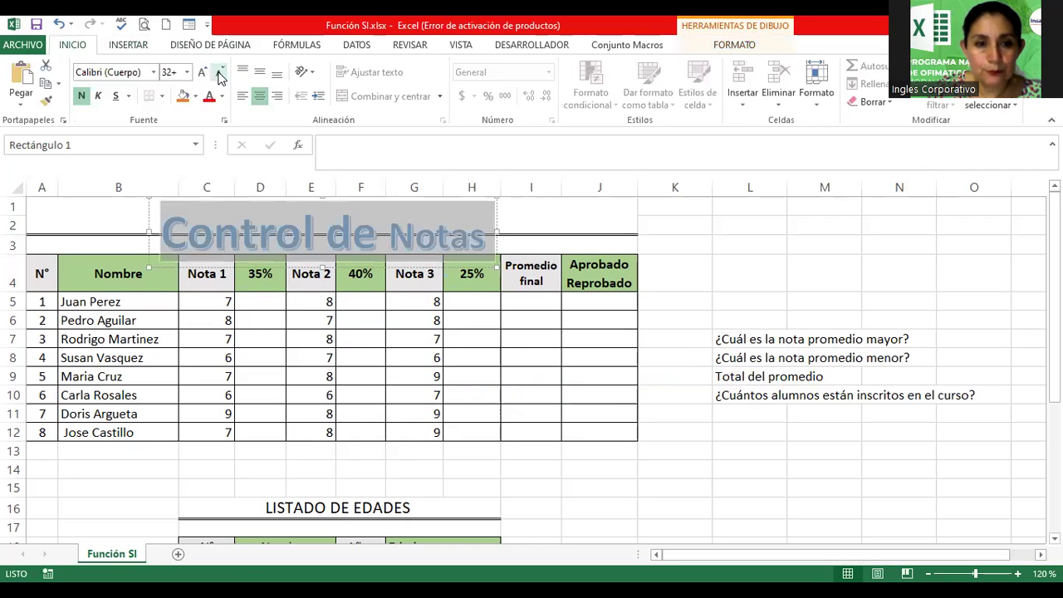
{"action": "left_click", "coordinate": [220, 74]}
{"action": "left_click", "coordinate": [220, 74]}
{"action": "left_click", "coordinate": [220, 74]}
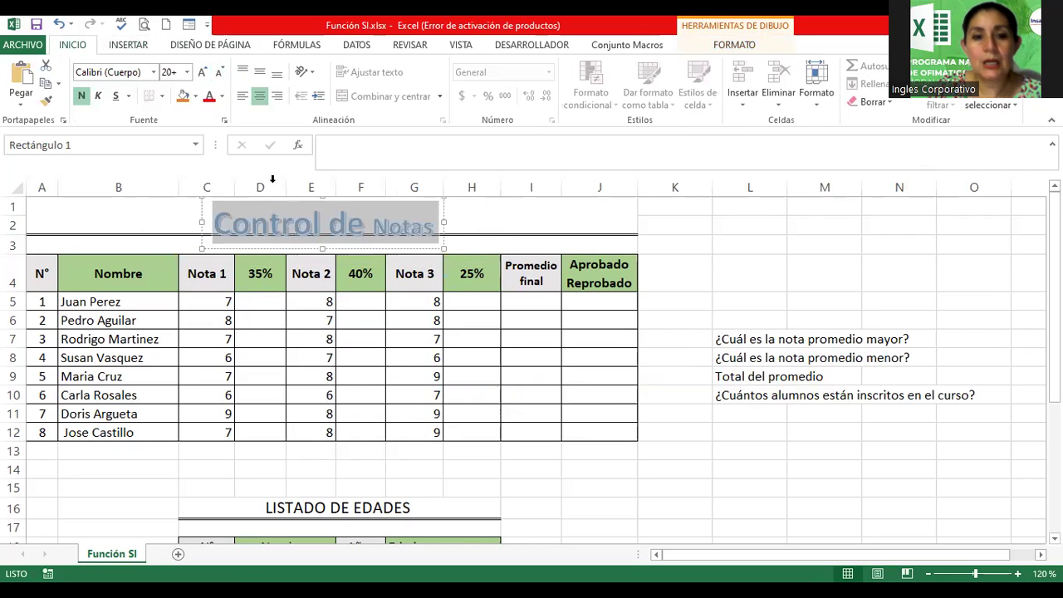
Widen the WordArt box rightward into column J and increase the height of row 2 to make room for it.
{"action": "left_click", "coordinate": [397, 226]}
{"action": "left_click_drag", "start_coordinate": [442, 220], "coordinate": [601, 218]}
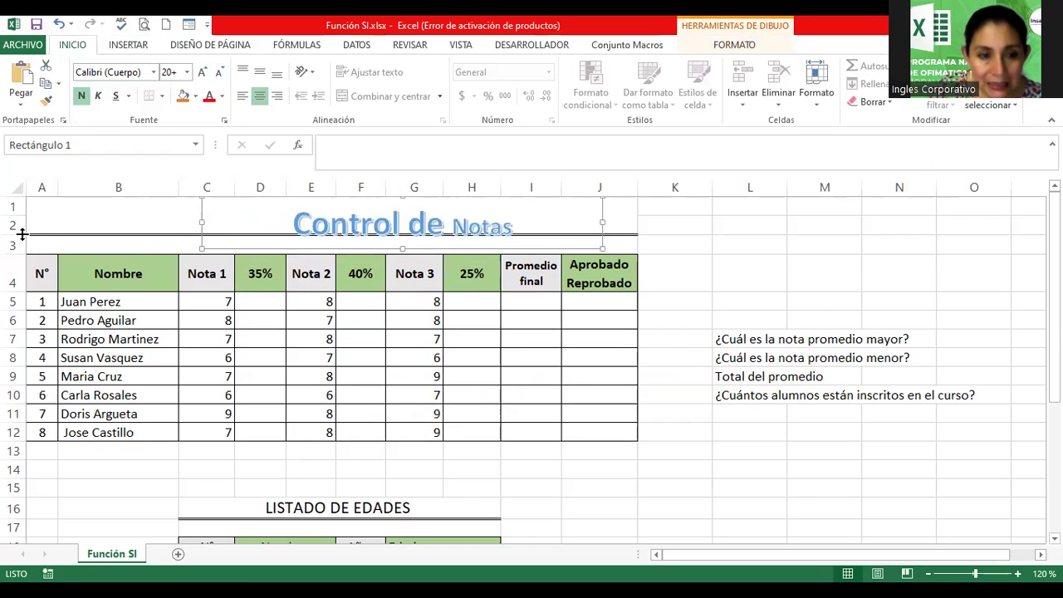
{"action": "left_click_drag", "start_coordinate": [22, 234], "coordinate": [20, 255]}
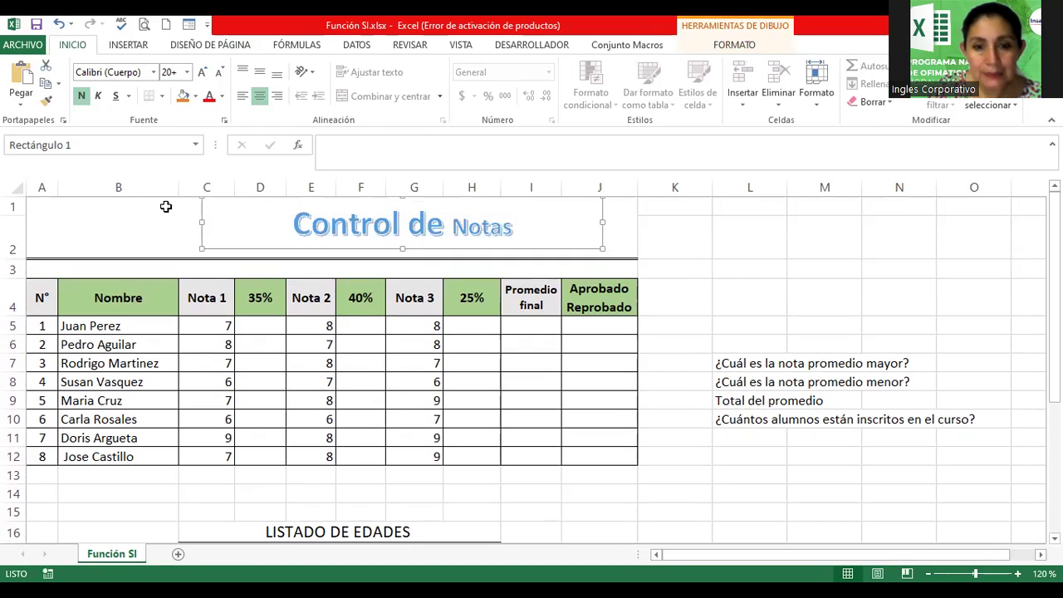
Set the whole WordArt title to 35 pt and stretch its box sideways toward both edges of the grades table.
{"action": "triple_click", "coordinate": [322, 223]}
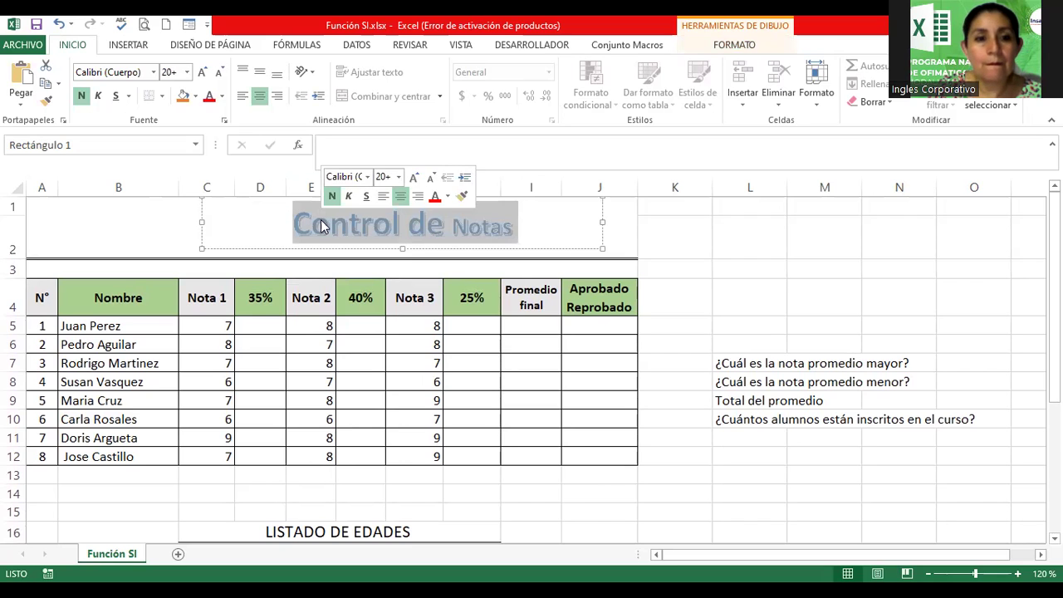
{"action": "left_click", "coordinate": [179, 71]}
{"action": "type", "text": "35"}
{"action": "key", "text": "Return"}
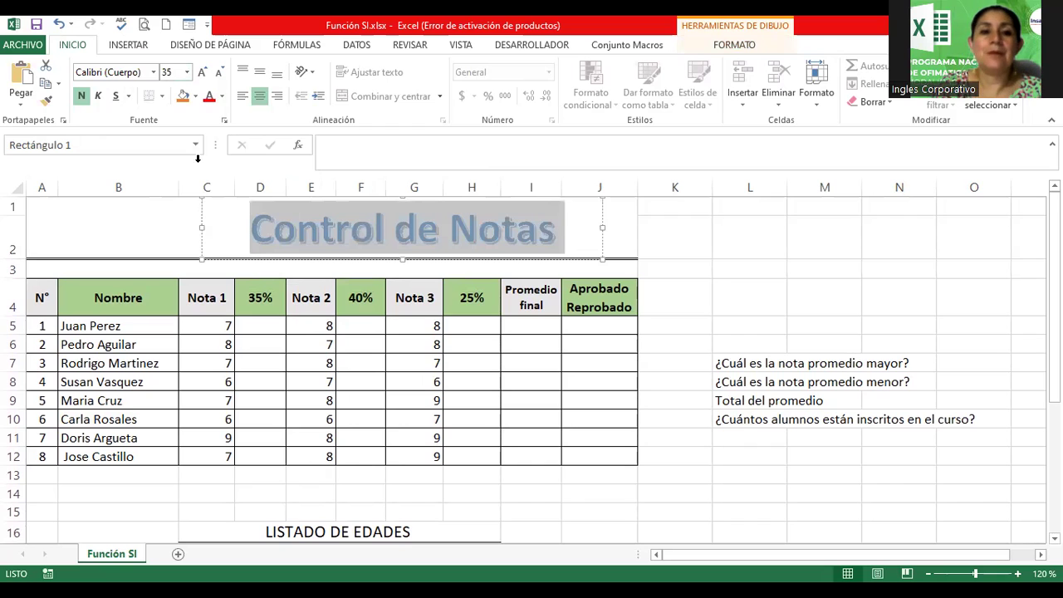
{"action": "left_click_drag", "start_coordinate": [194, 226], "coordinate": [29, 241]}
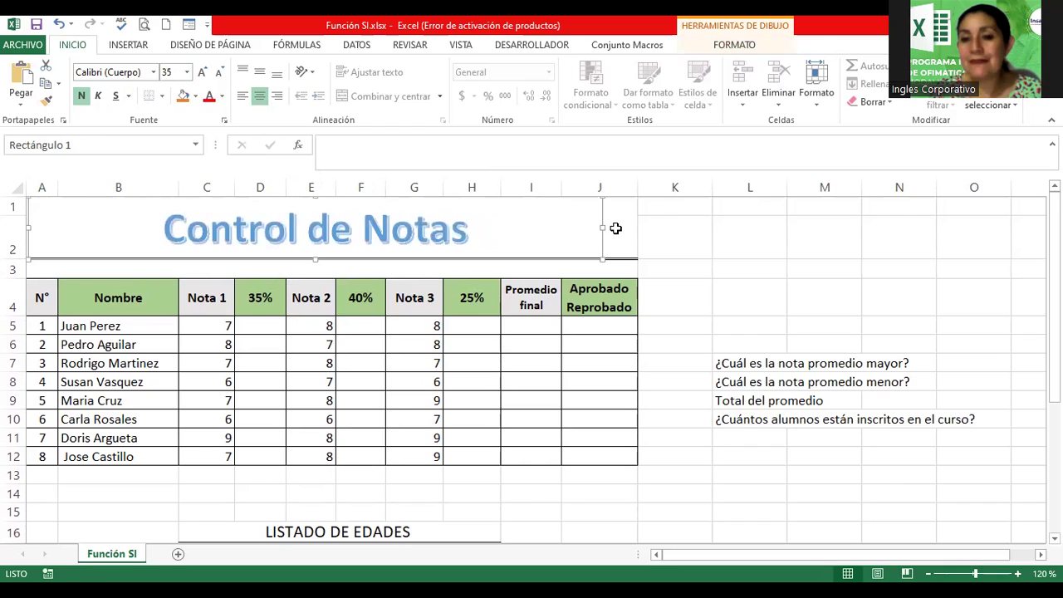
{"action": "left_click_drag", "start_coordinate": [603, 225], "coordinate": [639, 225]}
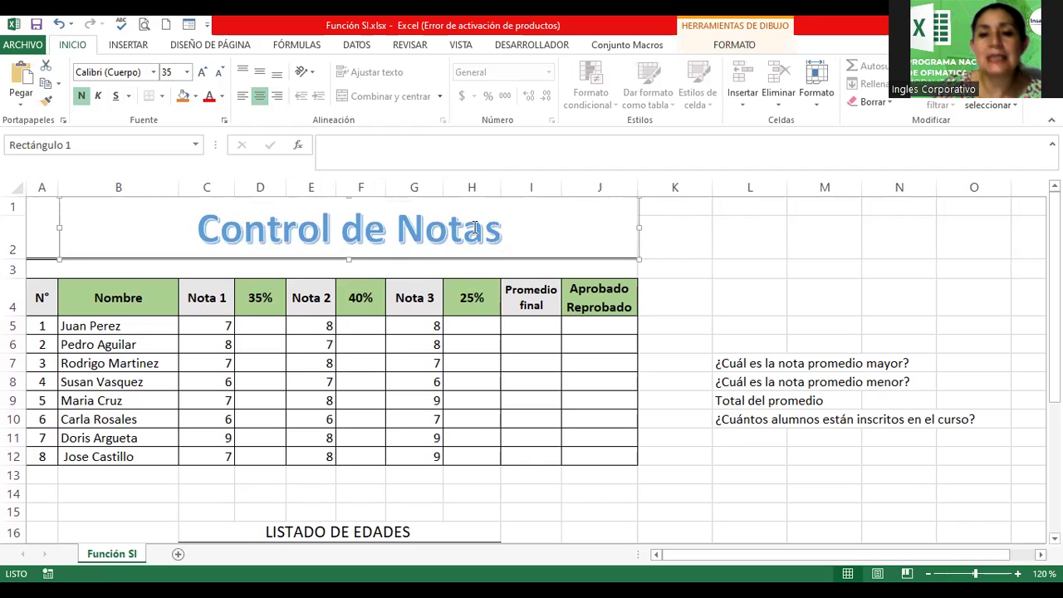
Apply the solid green shape style to the WordArt title box.
{"action": "left_click", "coordinate": [736, 44]}
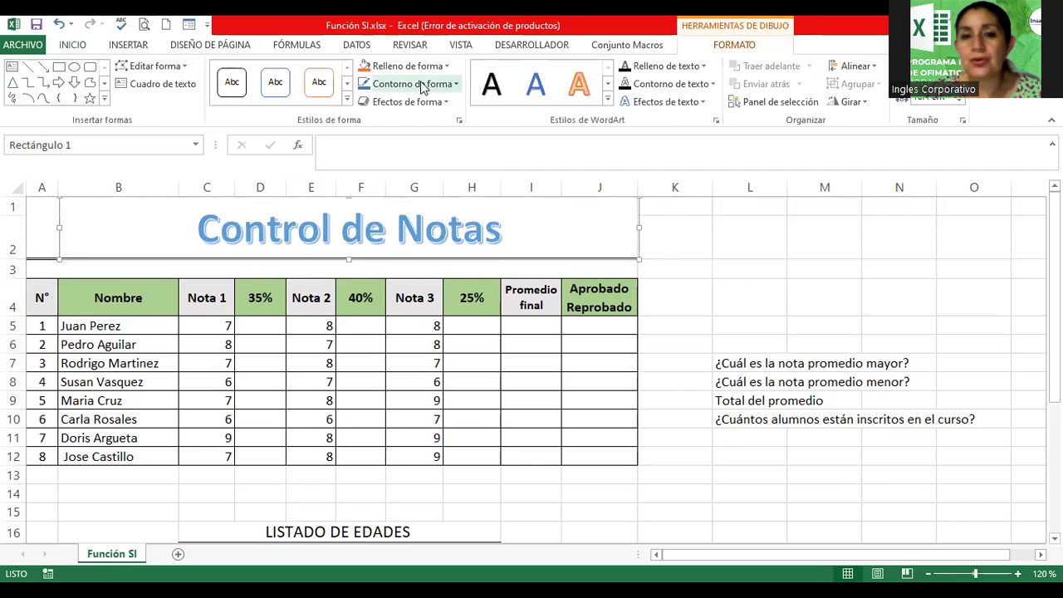
{"action": "left_click", "coordinate": [347, 99]}
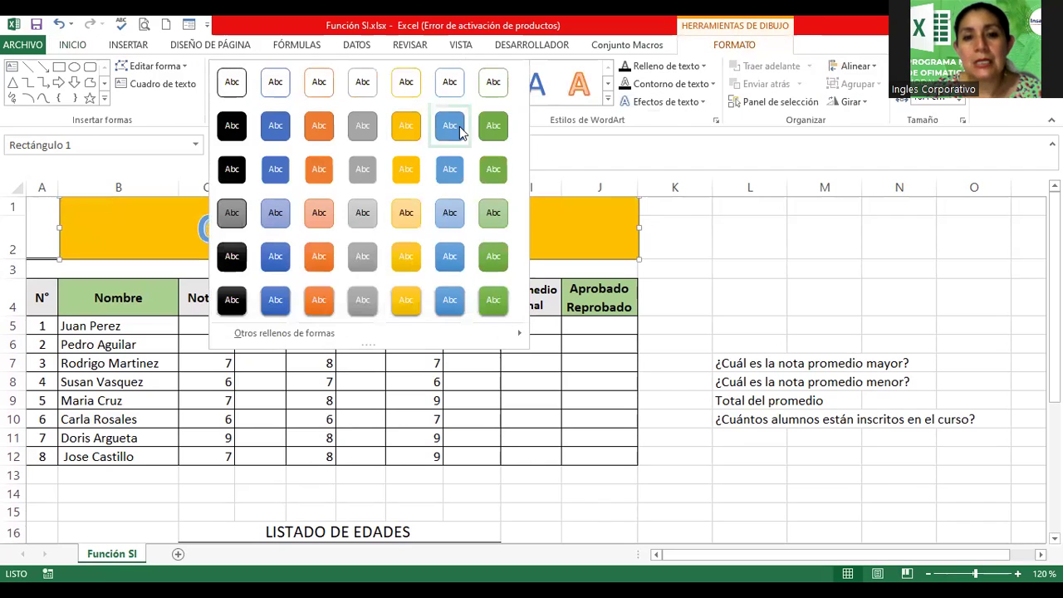
{"action": "left_click", "coordinate": [482, 133]}
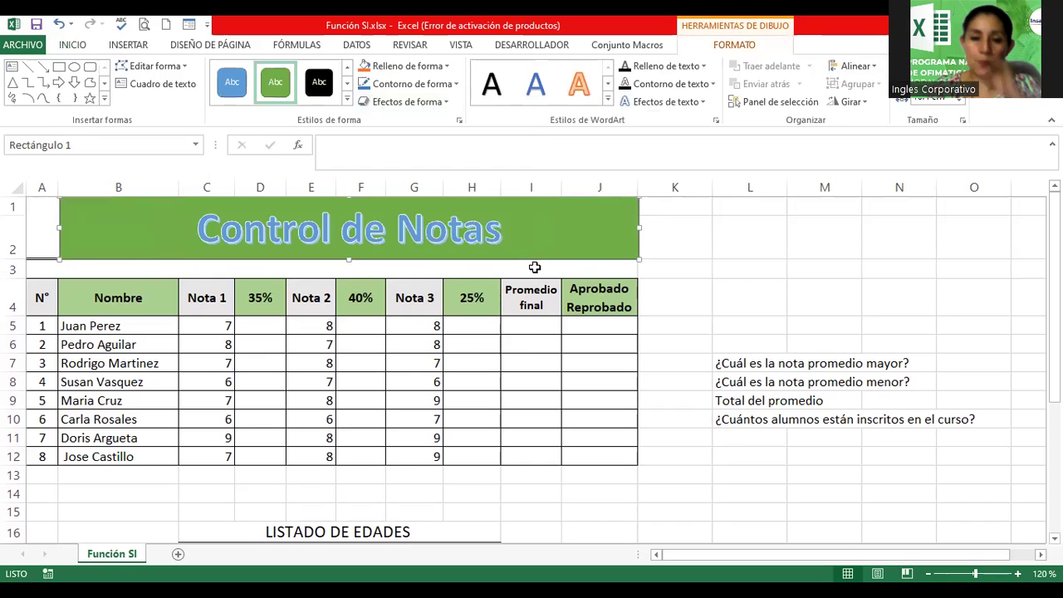
Extend the title box to the outer edge of column A and apply the light green shape style with black sample text.
{"action": "left_click_drag", "start_coordinate": [58, 227], "coordinate": [26, 227]}
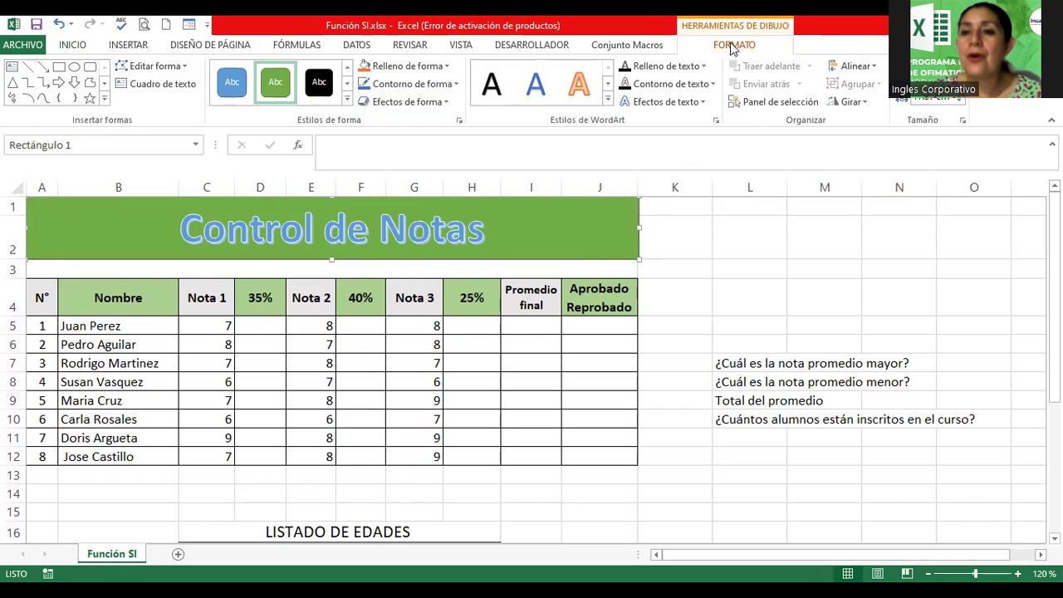
{"action": "left_click", "coordinate": [349, 101]}
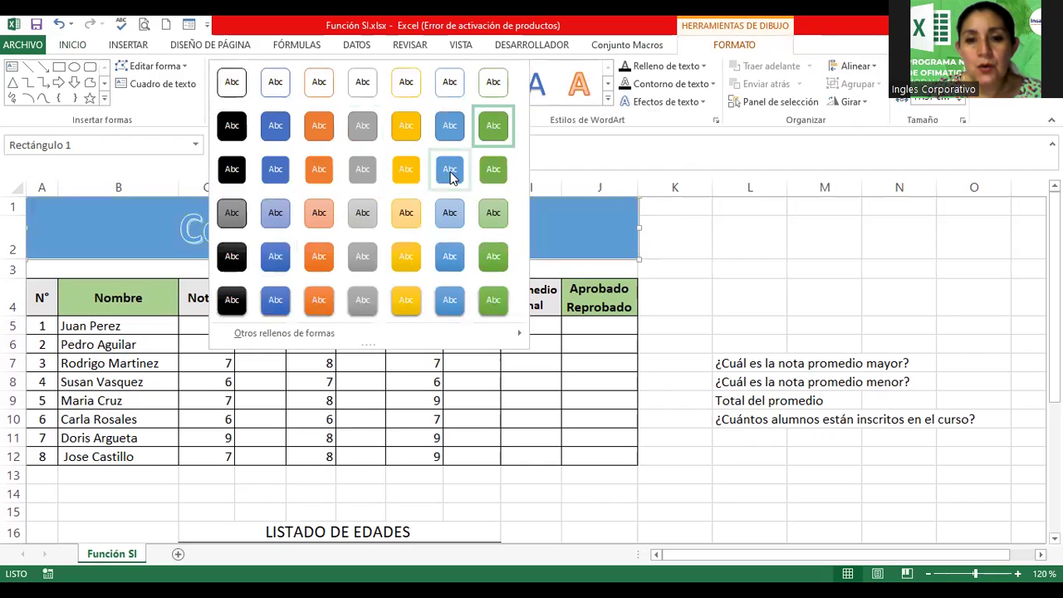
{"action": "left_click", "coordinate": [496, 224]}
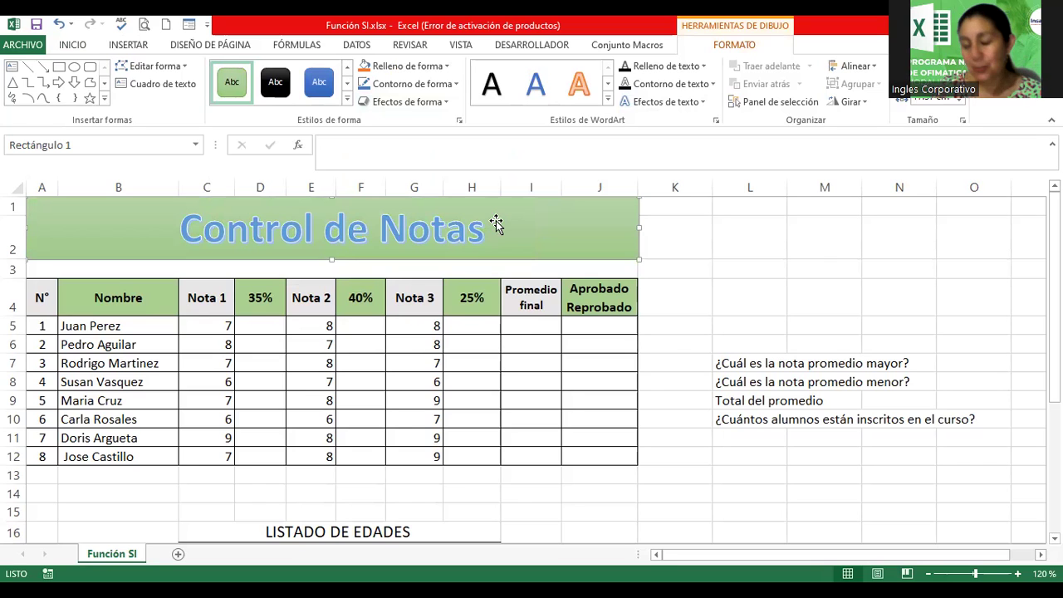
Enter the formula =(C5*35%) in D5 to weight the first student's Nota 1.
{"action": "left_click", "coordinate": [259, 326]}
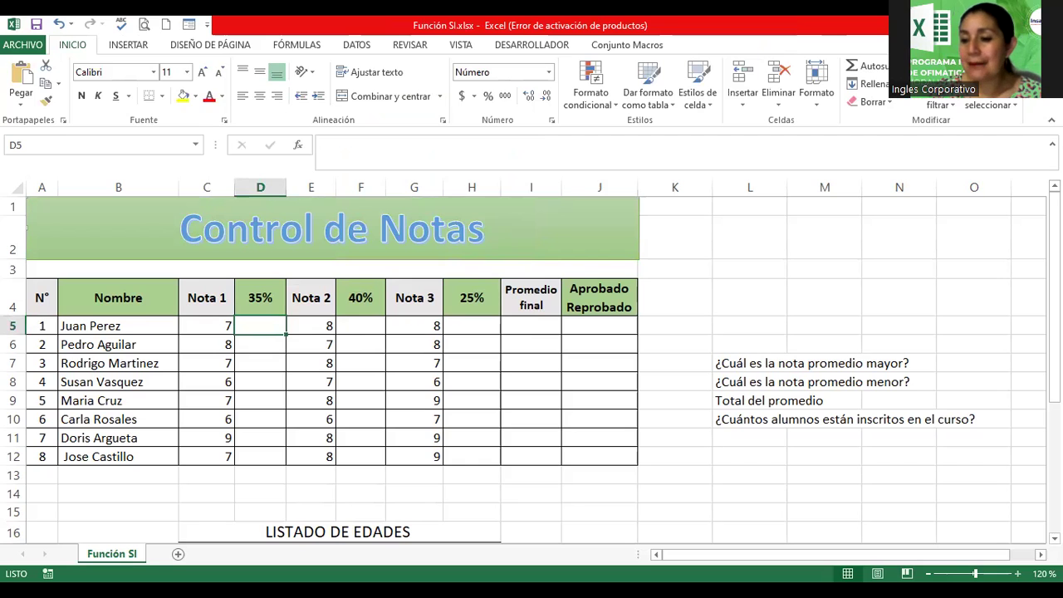
{"action": "scroll", "coordinate": [649, 426], "scroll_direction": "up", "scroll_amount": 3}
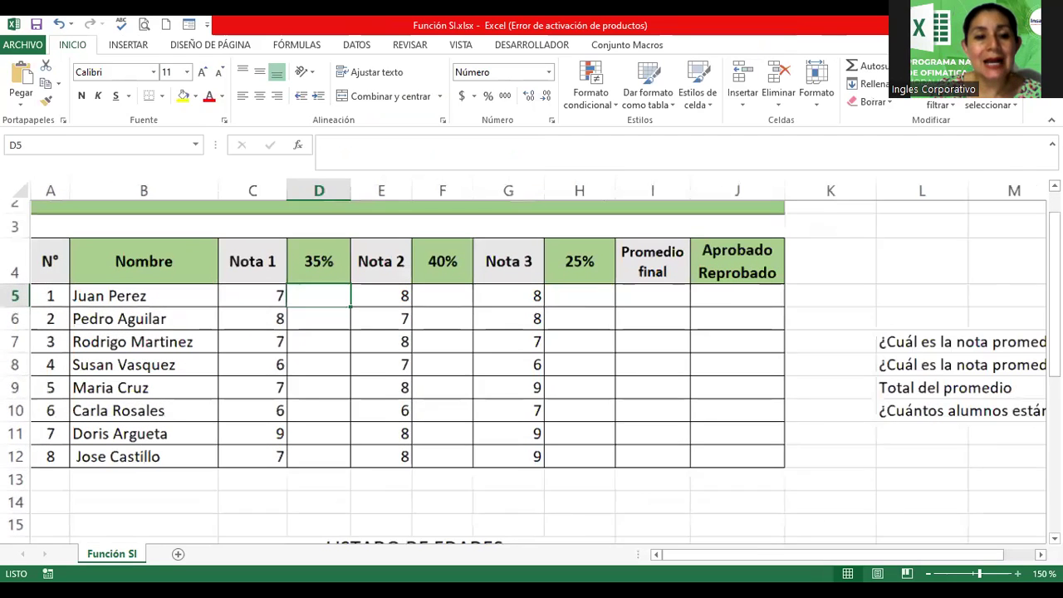
{"action": "type", "text": "="}
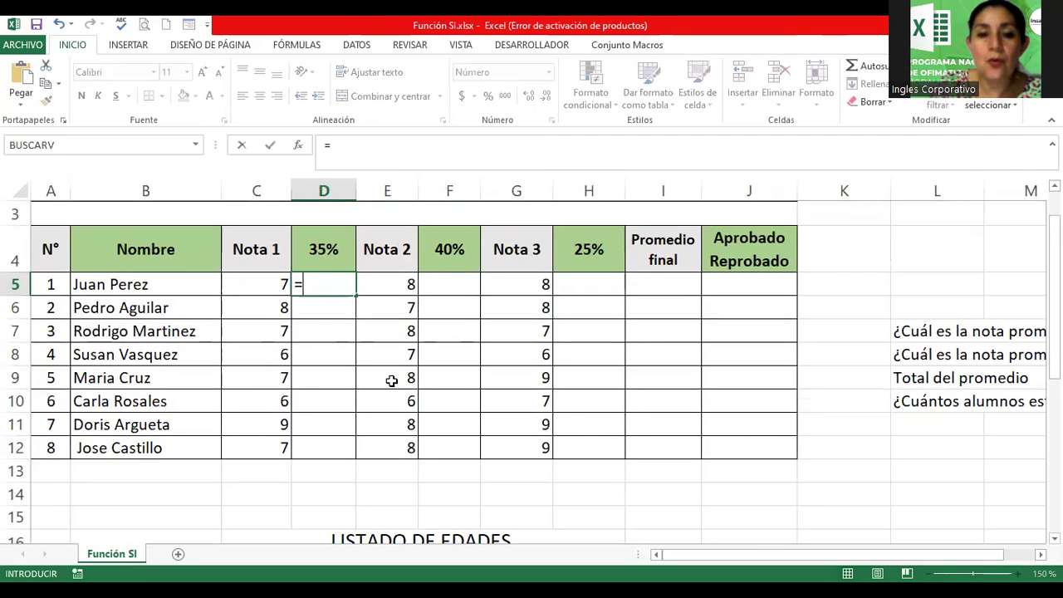
{"action": "type", "text": "("}
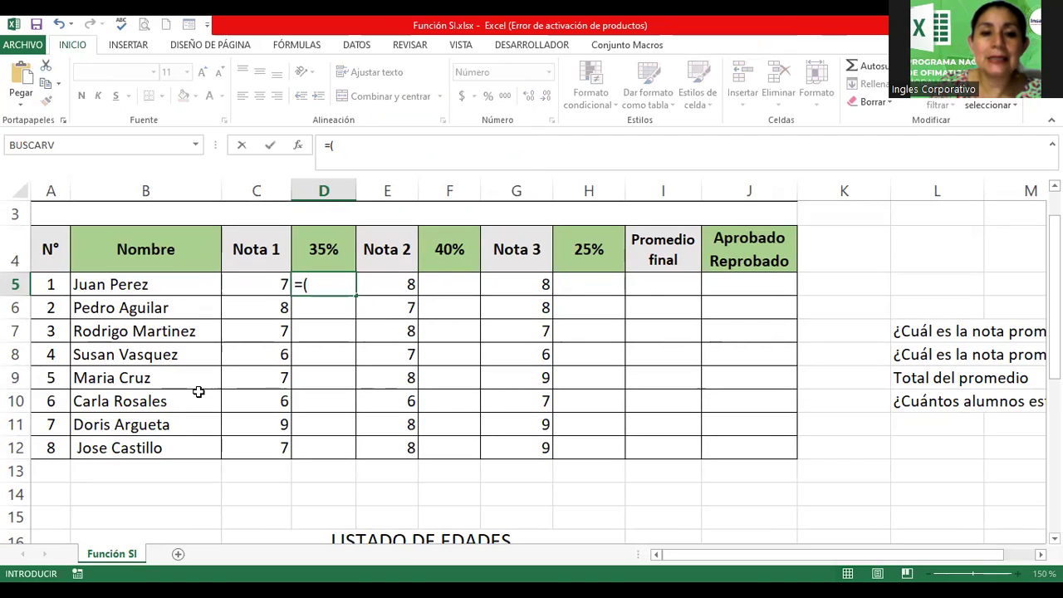
{"action": "left_click", "coordinate": [256, 279]}
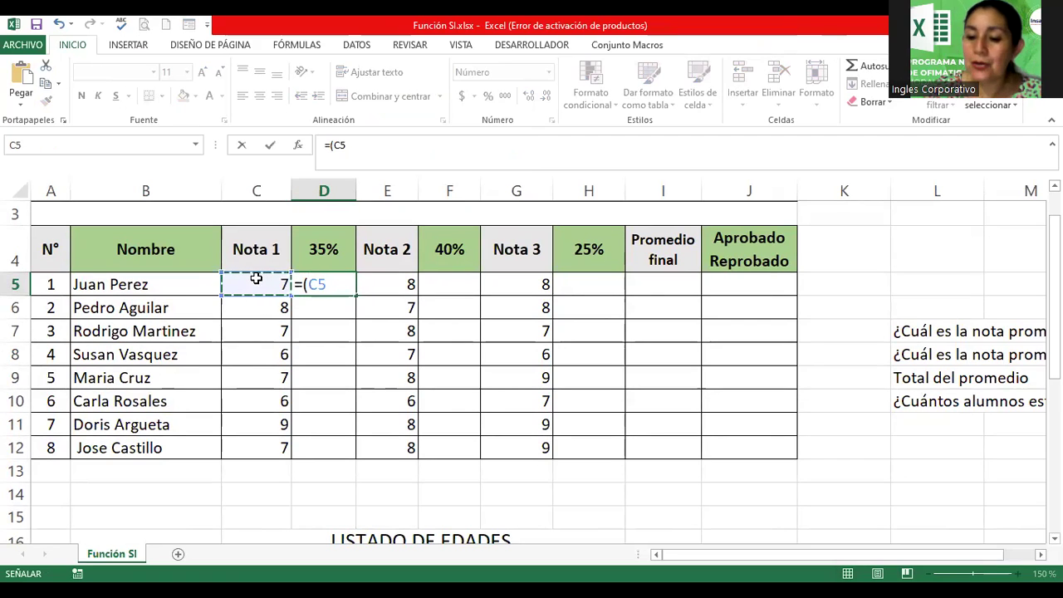
{"action": "type", "text": "*35%"}
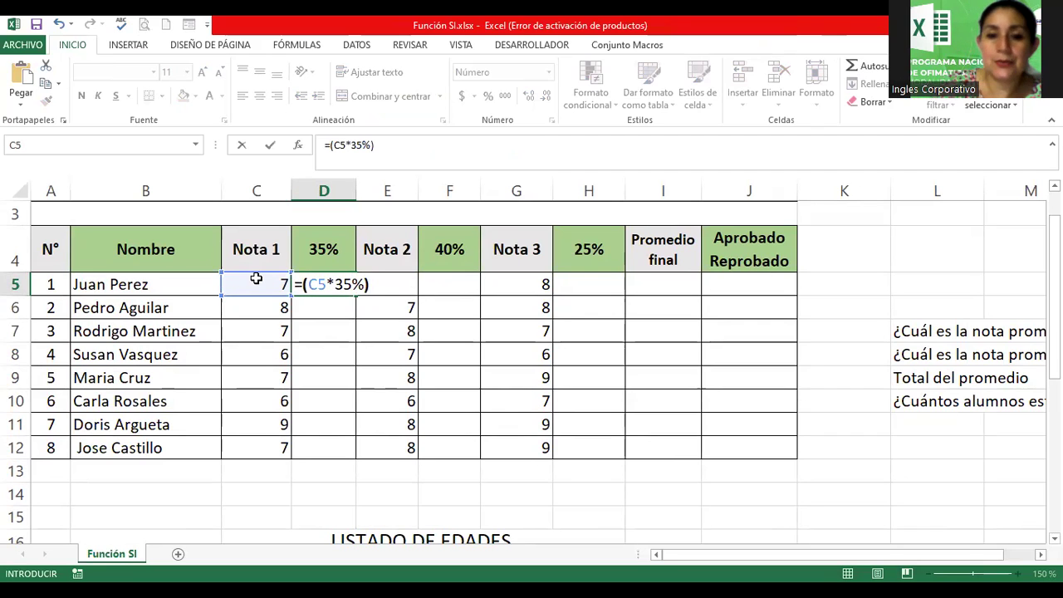
{"action": "key", "text": "Return"}
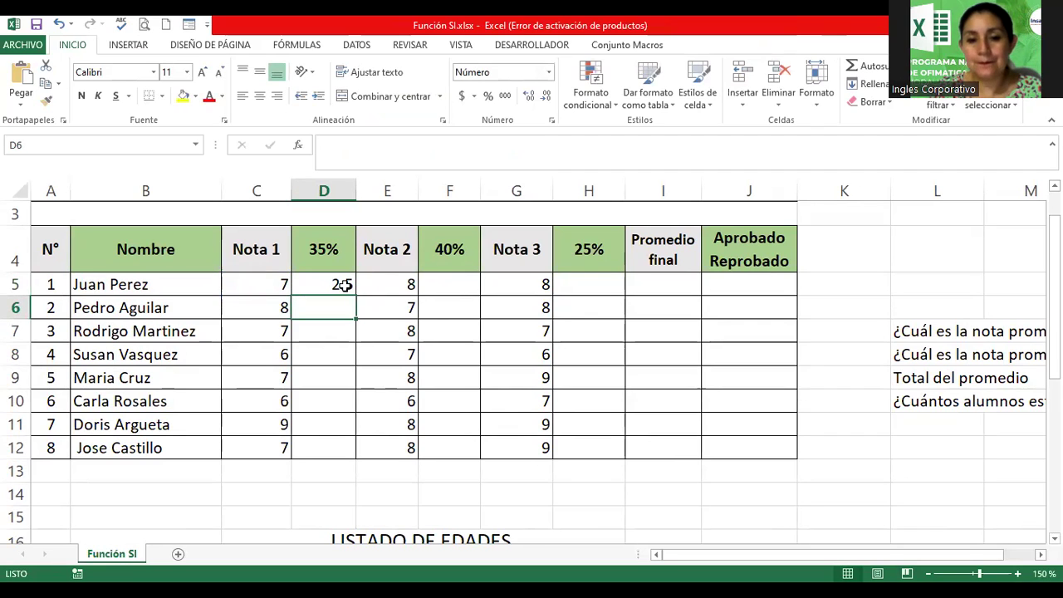
Review the D5 formula without changing it and copy it down the 35% column through D12.
{"action": "double_click", "coordinate": [342, 282]}
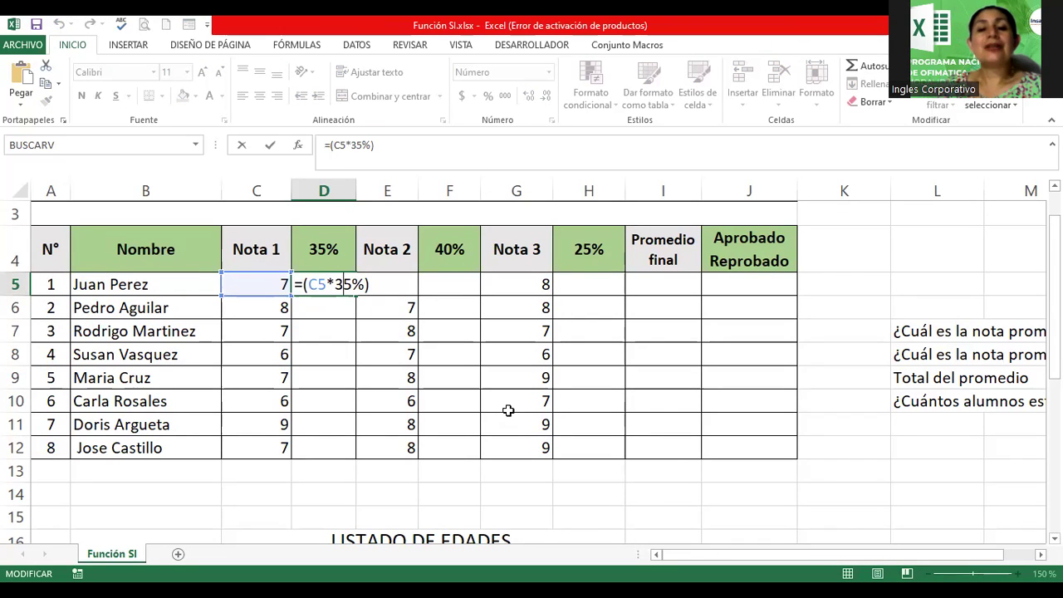
{"action": "key", "text": "Return"}
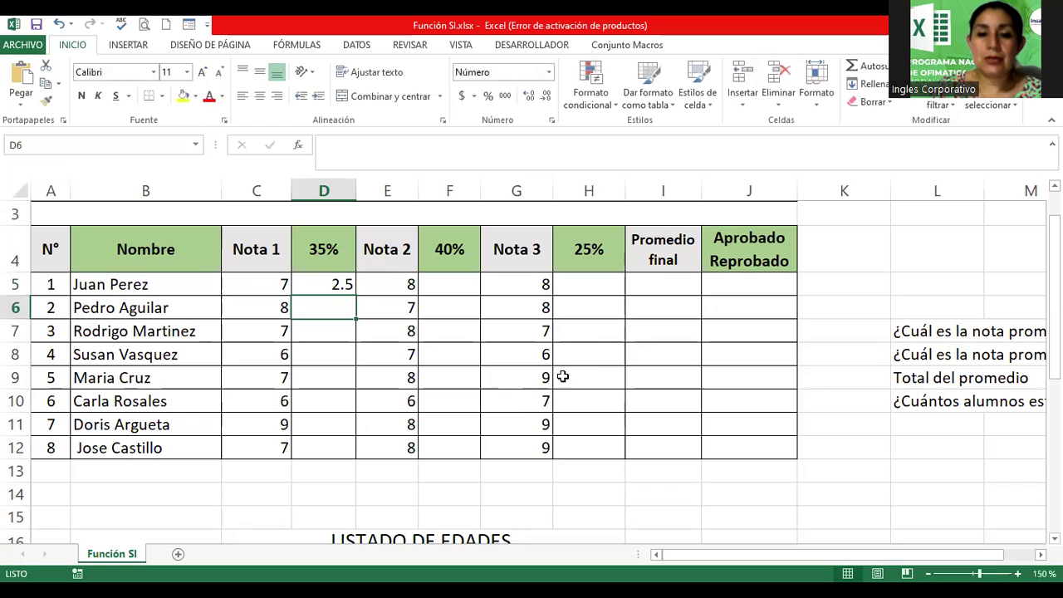
{"action": "left_click", "coordinate": [342, 283]}
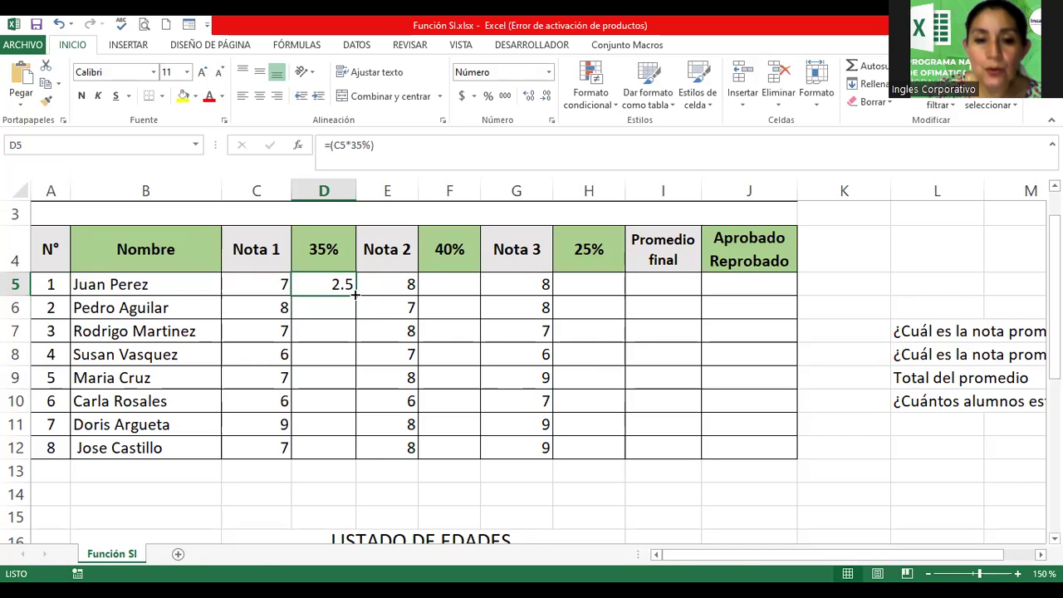
{"action": "double_click", "coordinate": [354, 294]}
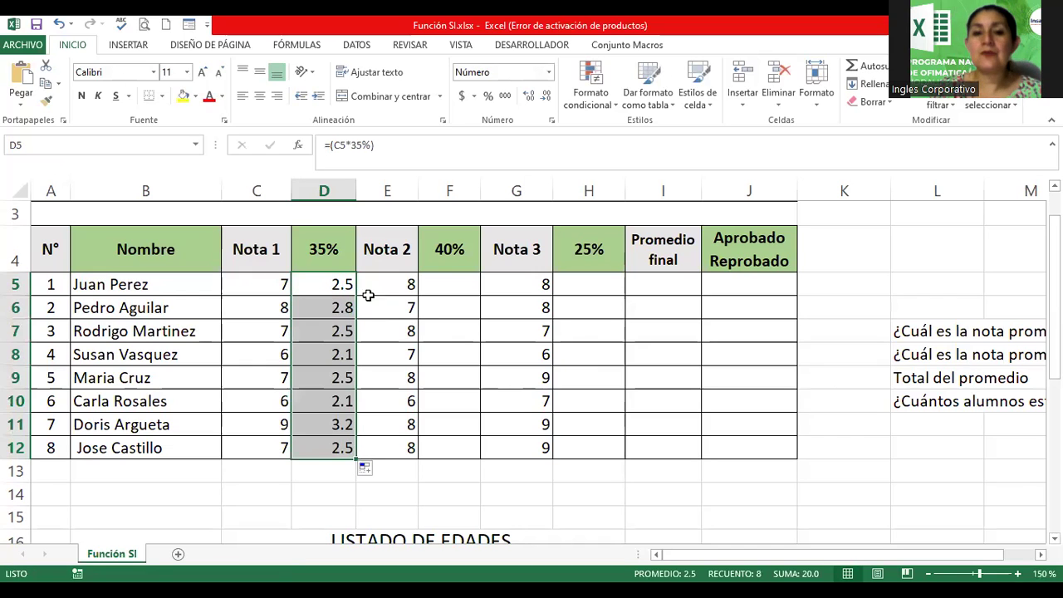
Enter the formula =E5*40% in F5 and copy it down the 40% column through F12.
{"action": "left_click", "coordinate": [461, 283]}
{"action": "type", "text": "="}
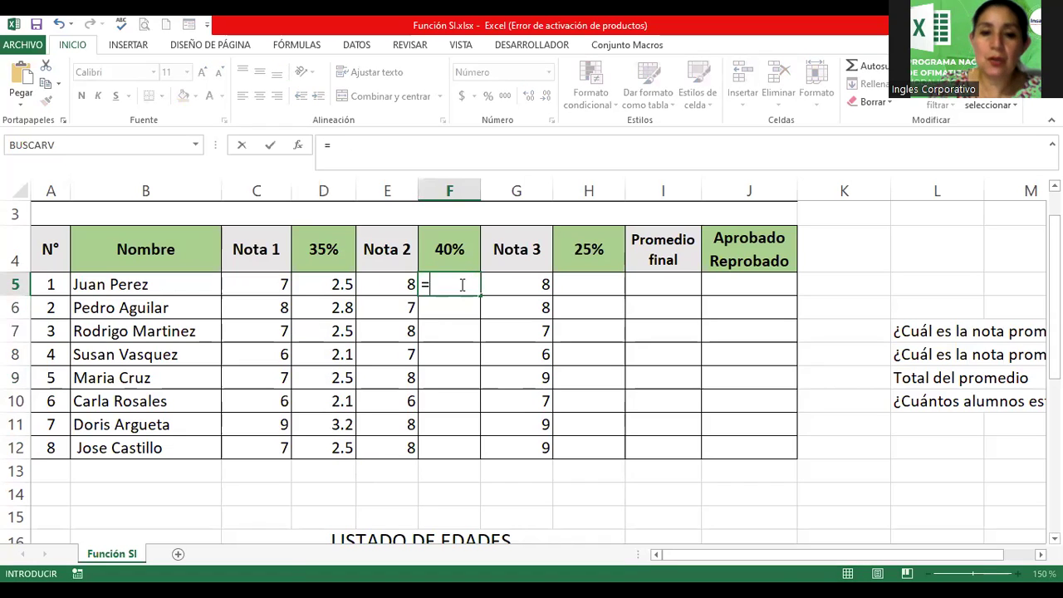
{"action": "left_click", "coordinate": [390, 283]}
{"action": "type", "text": "*40%"}
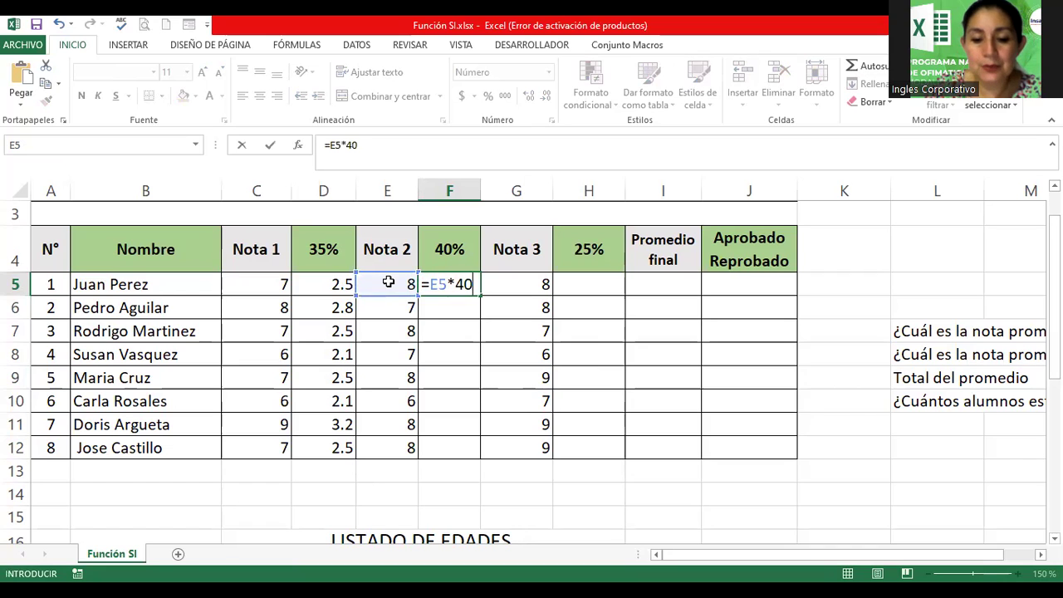
{"action": "key", "text": "Return"}
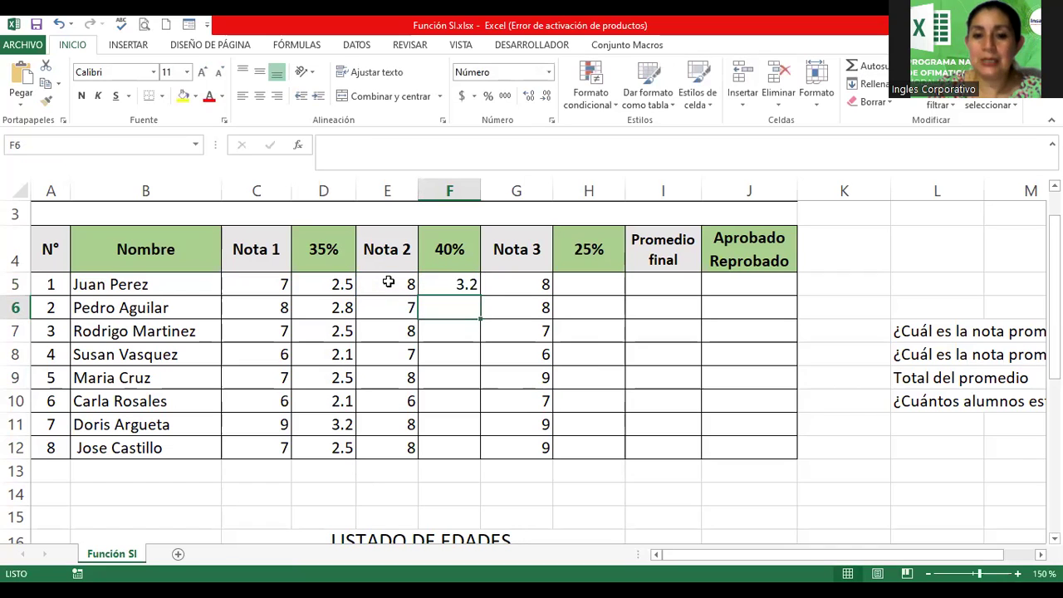
{"action": "left_click", "coordinate": [434, 284]}
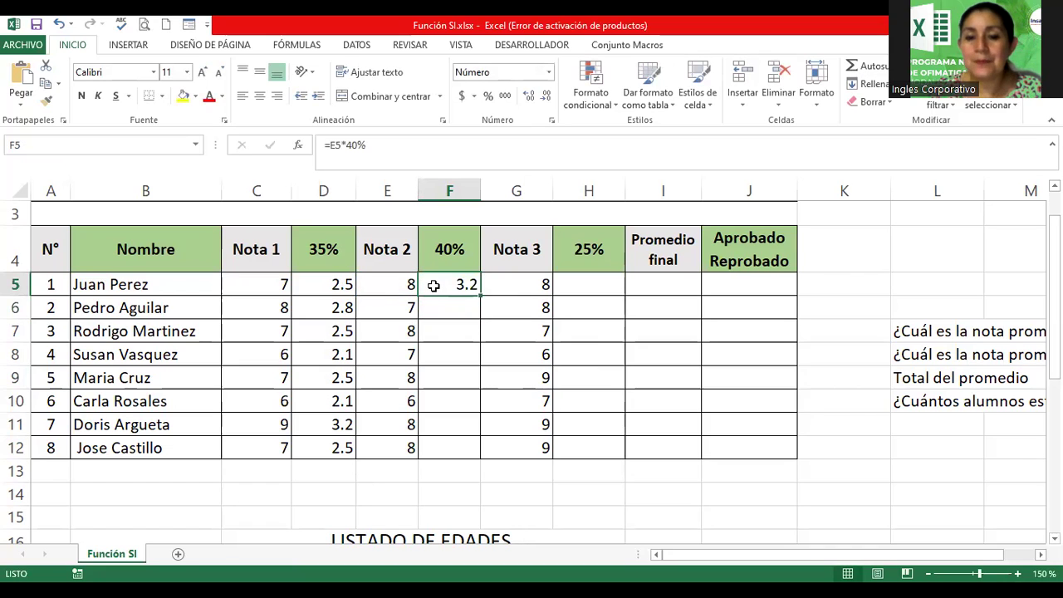
{"action": "double_click", "coordinate": [479, 294]}
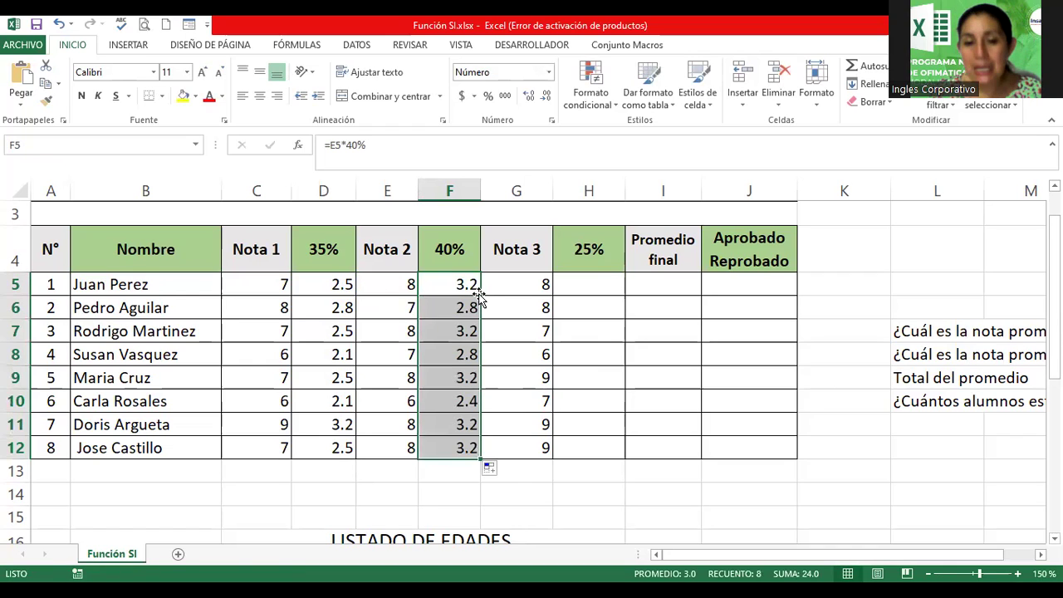
{"action": "left_click", "coordinate": [321, 284]}
{"action": "left_click_drag", "start_coordinate": [355, 294], "coordinate": [335, 447]}
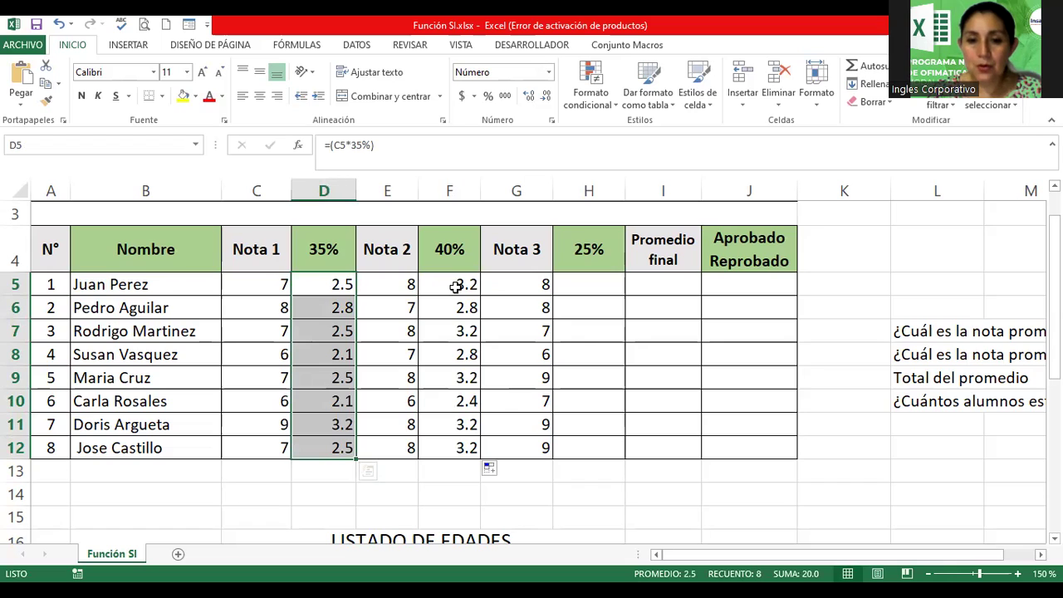
{"action": "left_click_drag", "start_coordinate": [456, 285], "coordinate": [465, 450]}
{"action": "left_click_drag", "start_coordinate": [583, 285], "coordinate": [601, 450]}
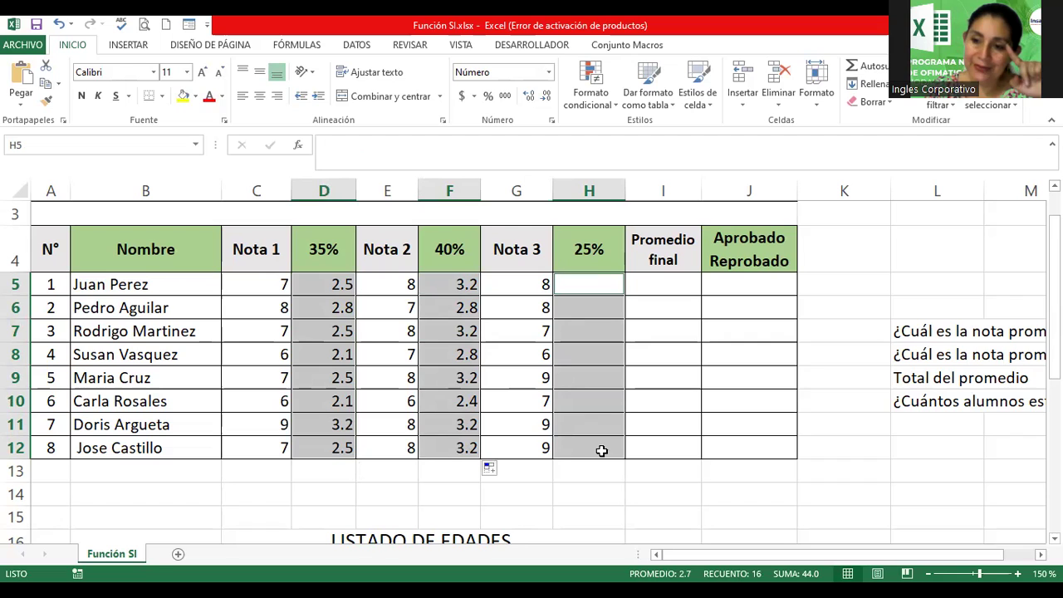
{"action": "left_click", "coordinate": [627, 371]}
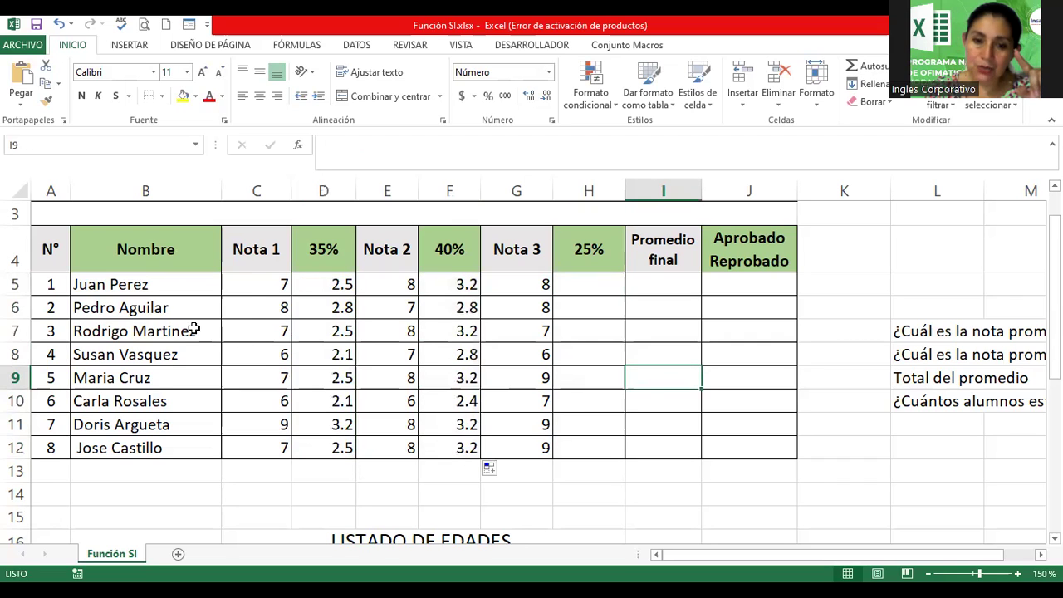
{"action": "left_click_drag", "start_coordinate": [260, 284], "coordinate": [648, 447]}
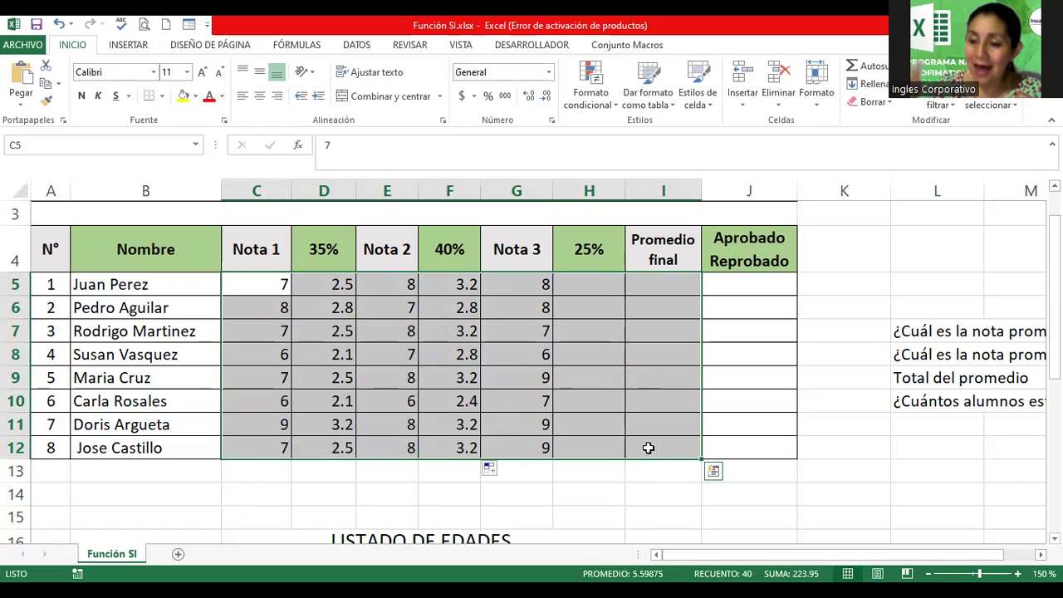
{"action": "left_click", "coordinate": [256, 284]}
{"action": "left_click_drag", "start_coordinate": [259, 332], "coordinate": [266, 373]}
Format D5:D12, F5:F12 and H5:H12 together with a light green fill and bold dark blue text.
{"action": "left_click_drag", "start_coordinate": [324, 280], "coordinate": [345, 449]}
{"action": "left_click_drag", "start_coordinate": [462, 284], "coordinate": [470, 447]}
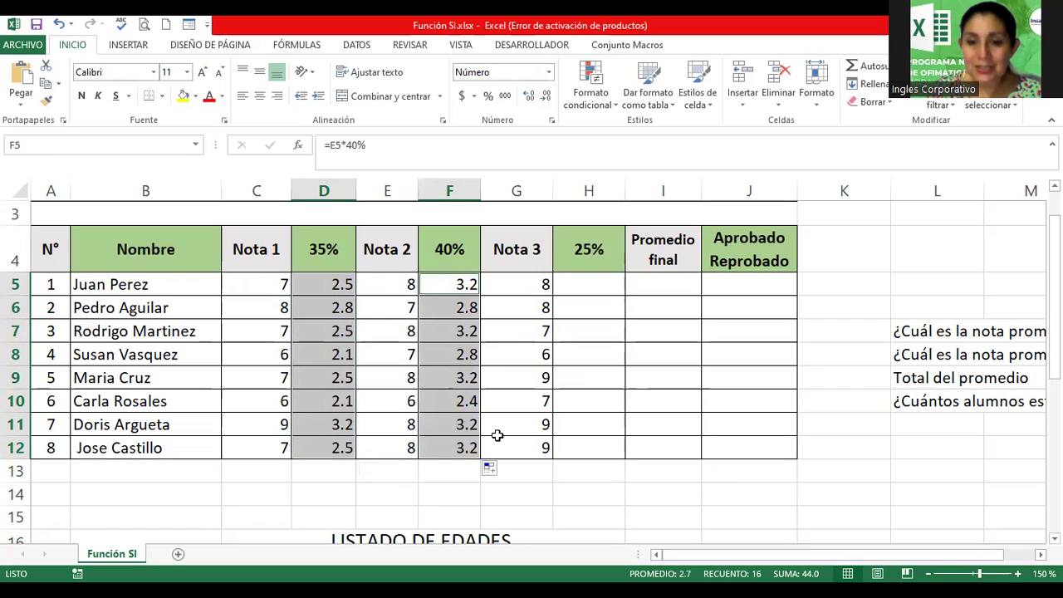
{"action": "left_click_drag", "start_coordinate": [592, 283], "coordinate": [598, 455]}
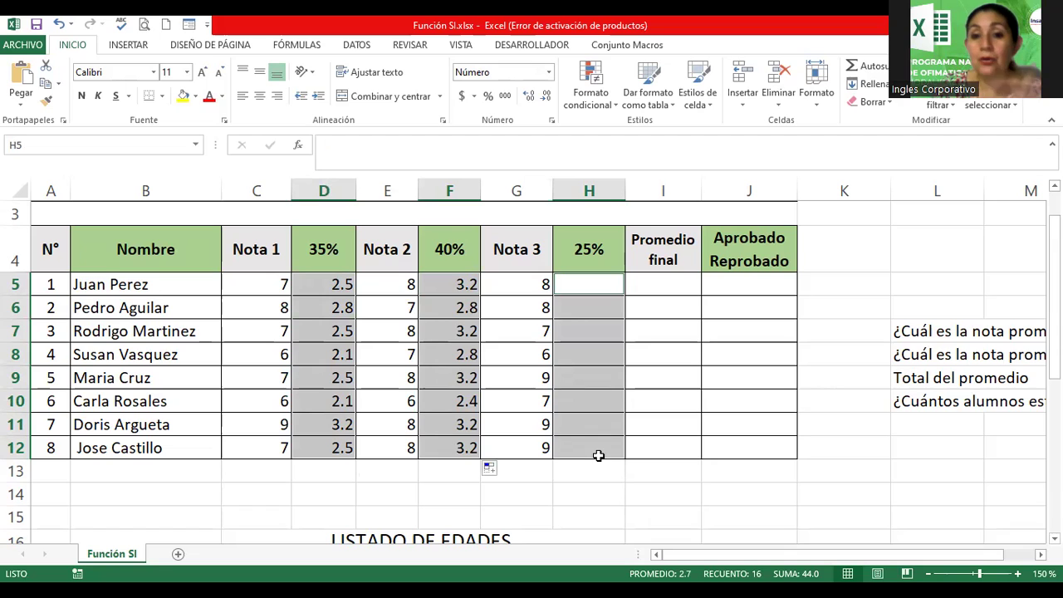
{"action": "left_click", "coordinate": [195, 98]}
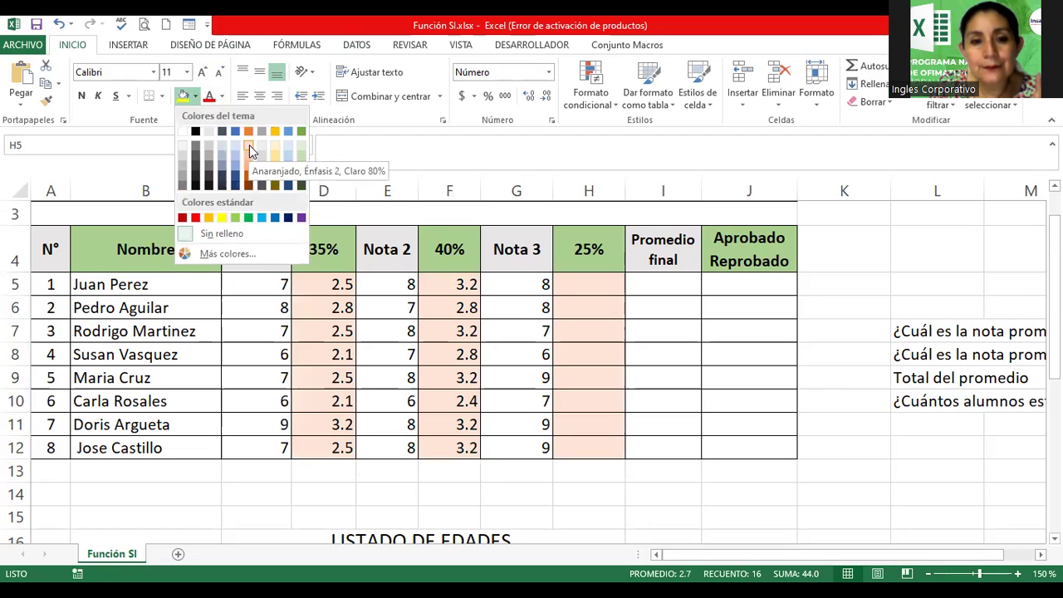
{"action": "left_click", "coordinate": [300, 156]}
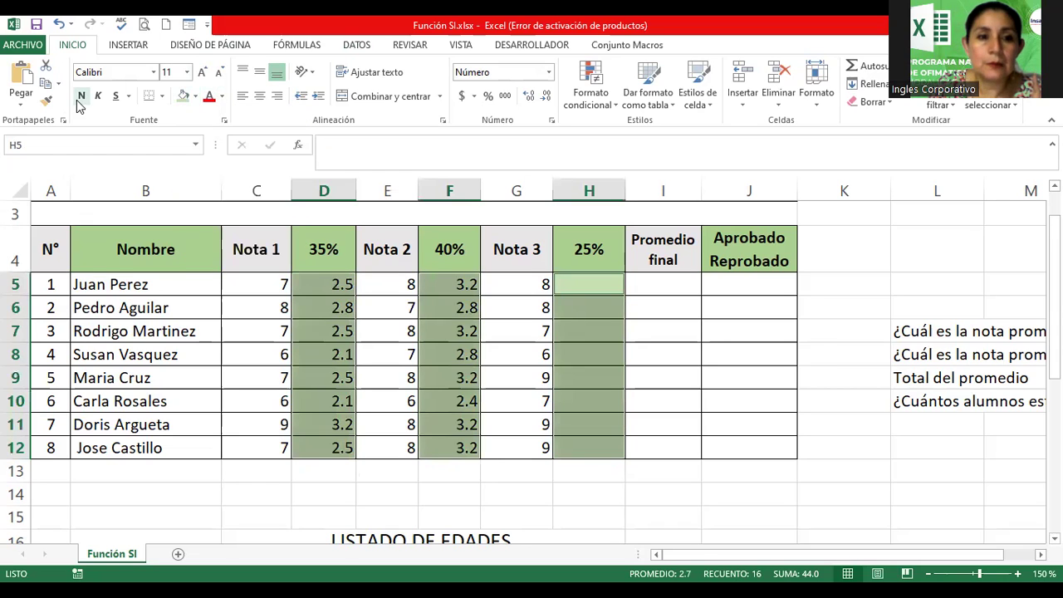
{"action": "left_click", "coordinate": [222, 98]}
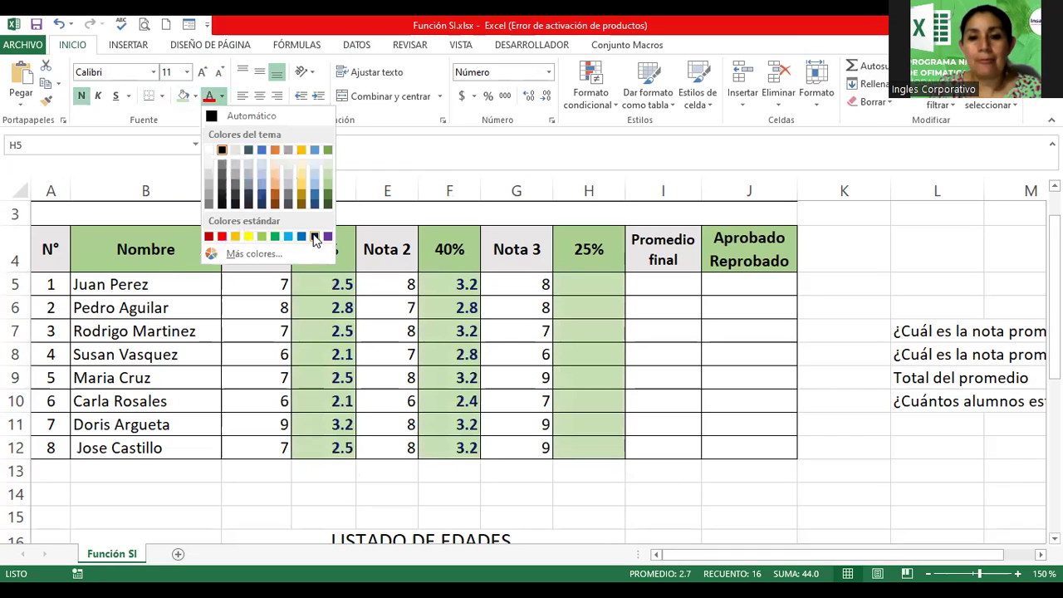
{"action": "left_click", "coordinate": [315, 237]}
Enter the formula =G5*25% in H5 and copy it down the 25% column through H12.
{"action": "left_click", "coordinate": [597, 279]}
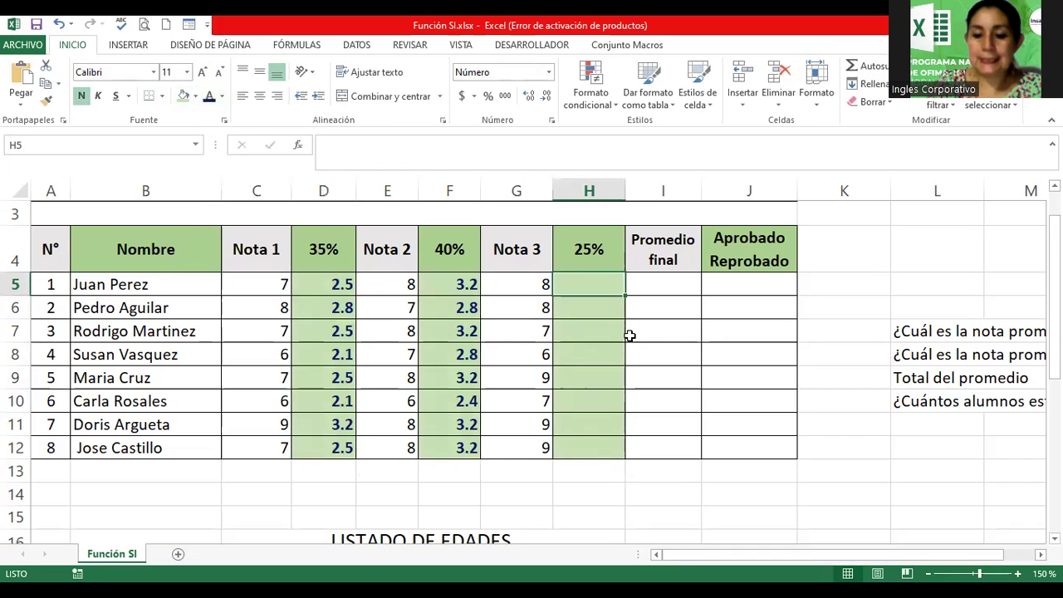
{"action": "type", "text": "="}
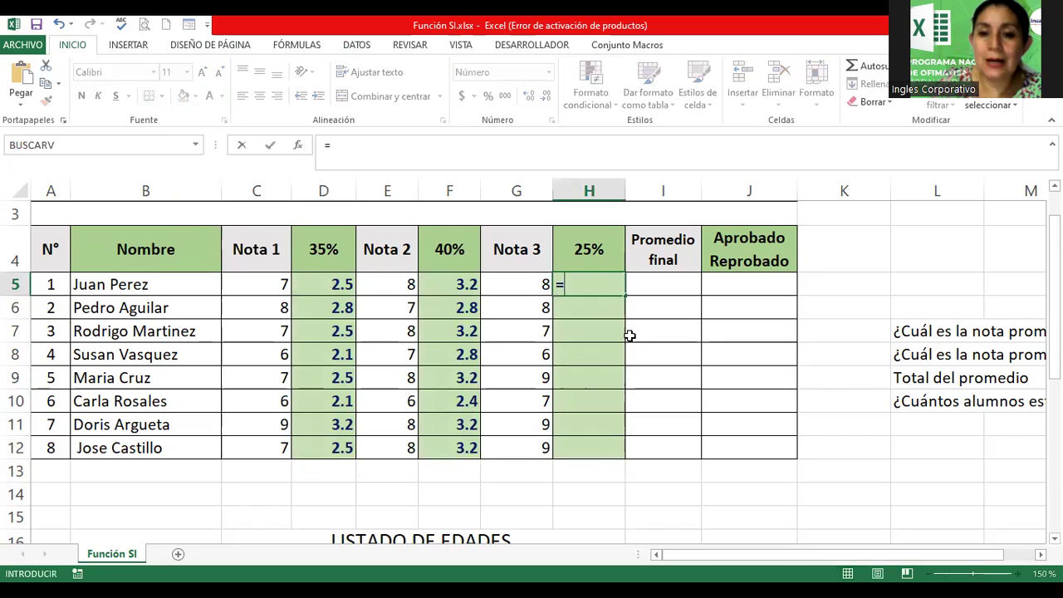
{"action": "left_click", "coordinate": [526, 288]}
{"action": "type", "text": "*"}
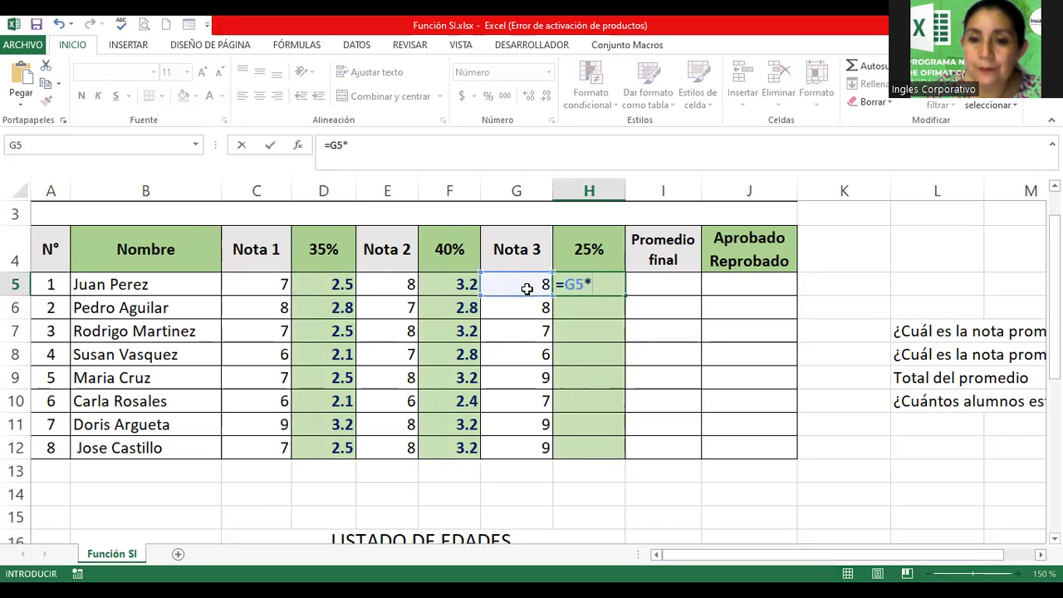
{"action": "type", "text": "25%"}
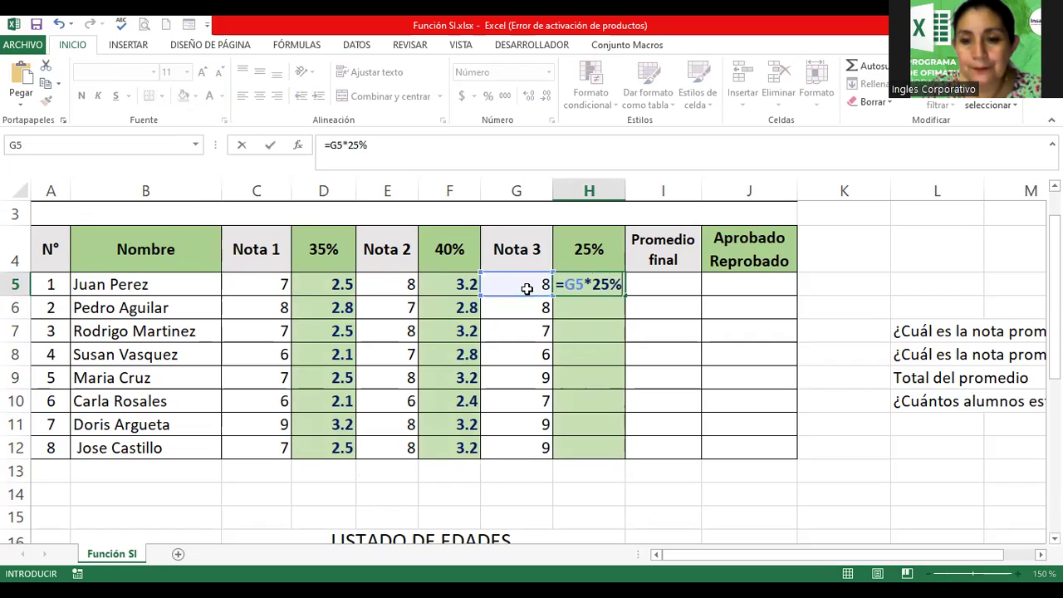
{"action": "key", "text": "Return"}
{"action": "left_click", "coordinate": [588, 283]}
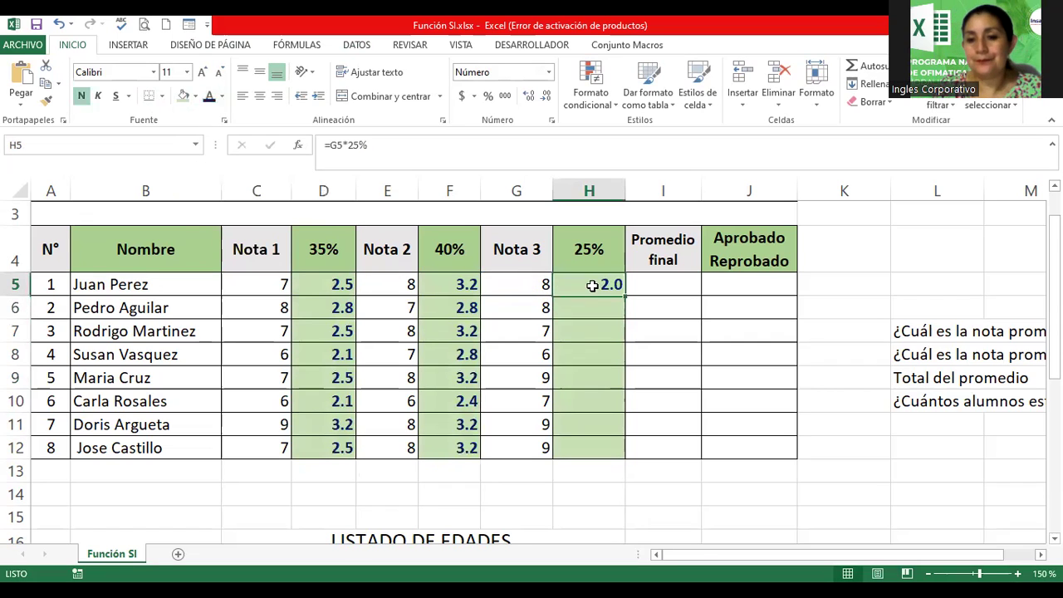
{"action": "double_click", "coordinate": [626, 297]}
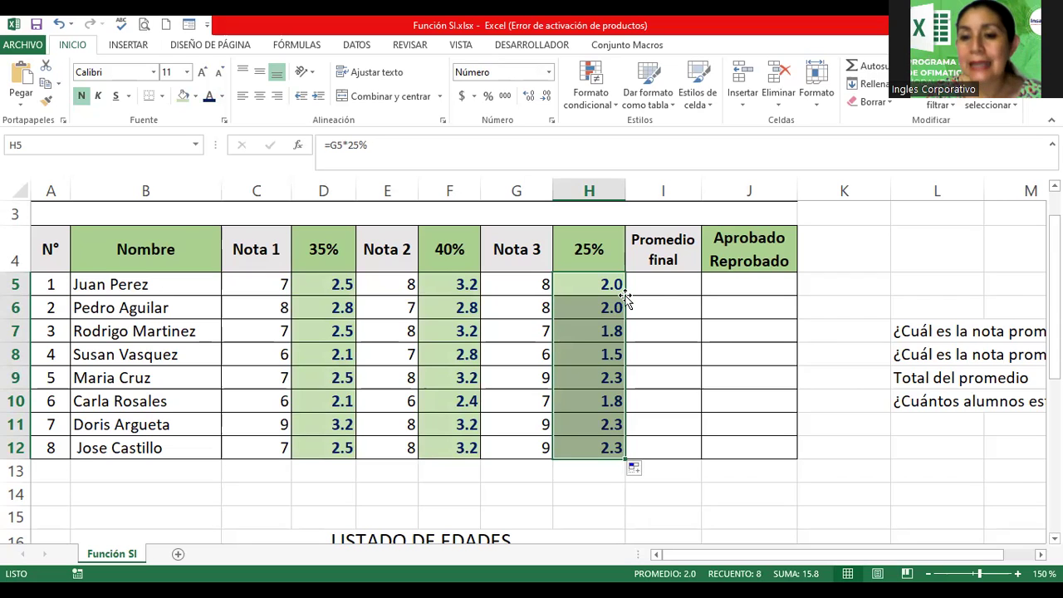
Enter the formula =D5+F5+H5 in I5 and copy it down the Promedio final column through I12.
{"action": "left_click", "coordinate": [658, 290]}
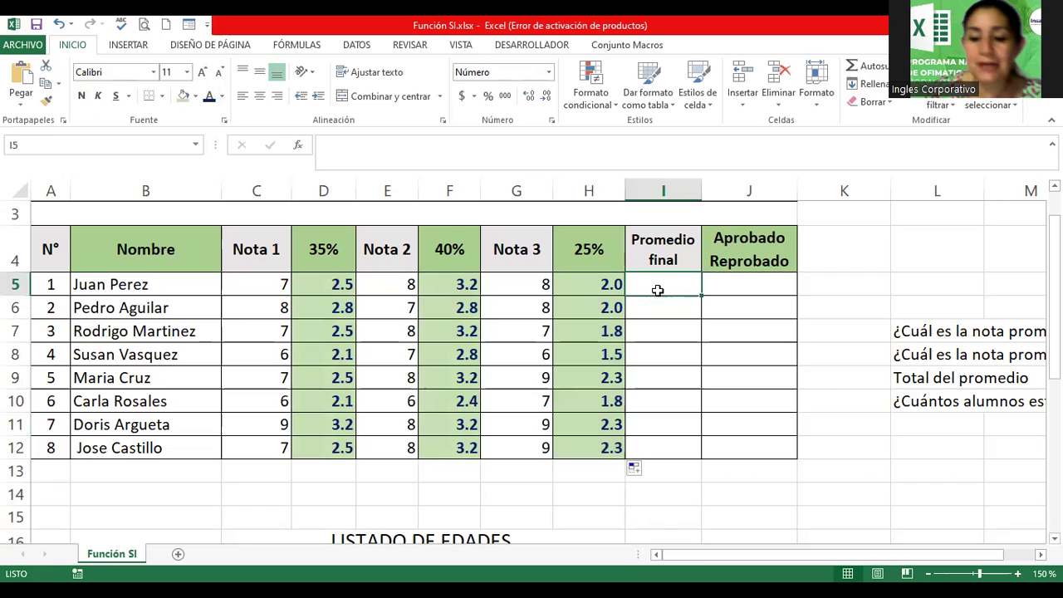
{"action": "type", "text": "="}
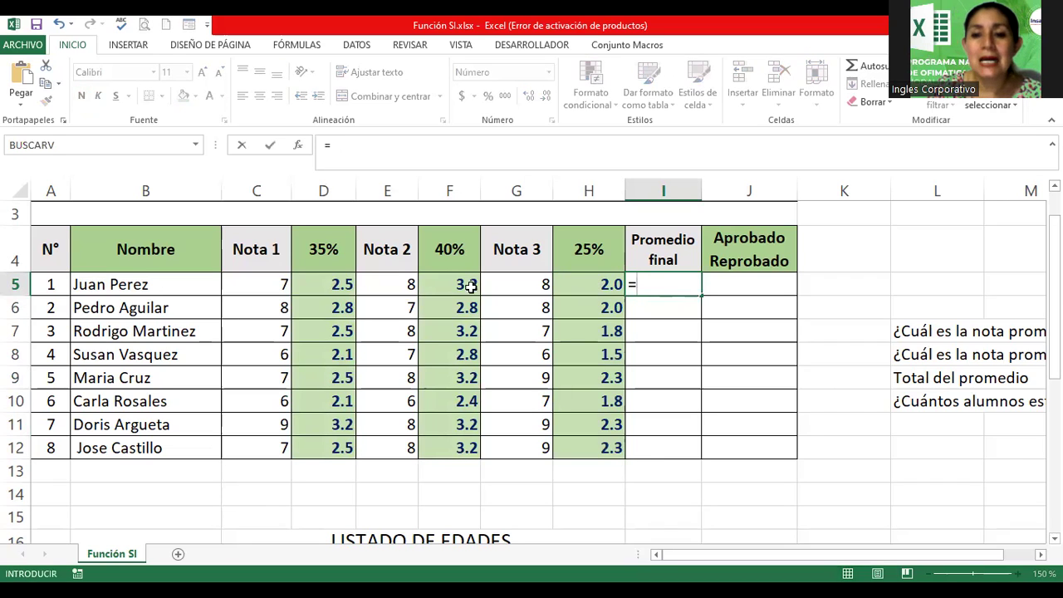
{"action": "left_click", "coordinate": [324, 284]}
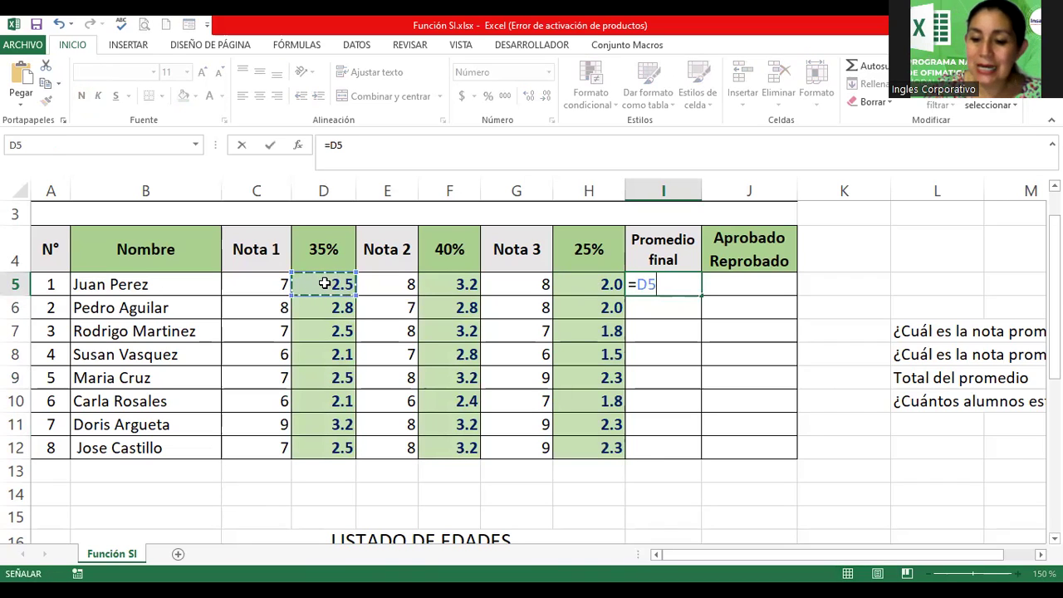
{"action": "type", "text": "+"}
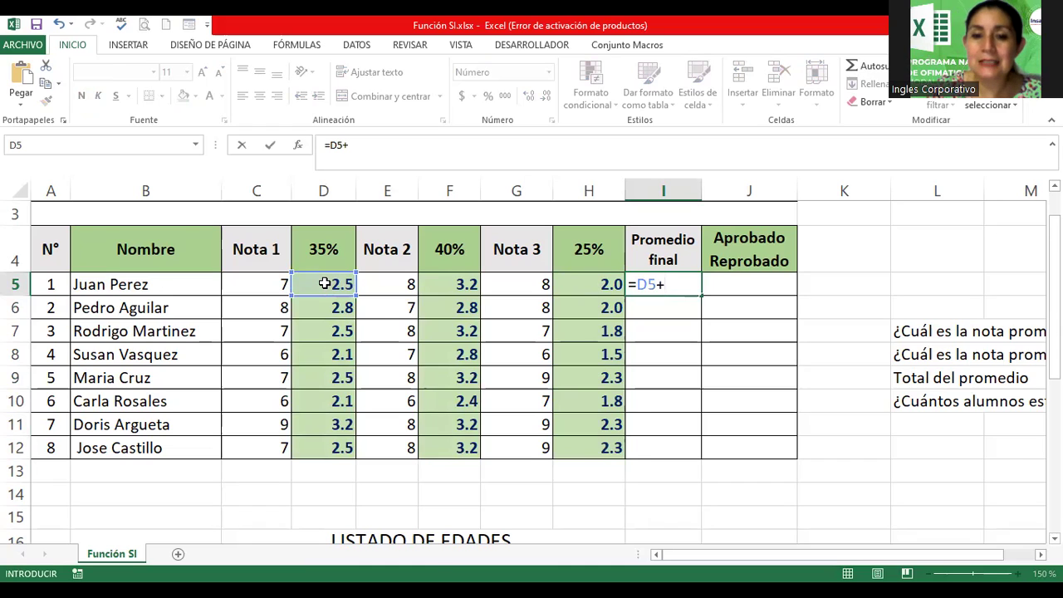
{"action": "left_click", "coordinate": [442, 282]}
{"action": "type", "text": "+"}
{"action": "left_click", "coordinate": [589, 285]}
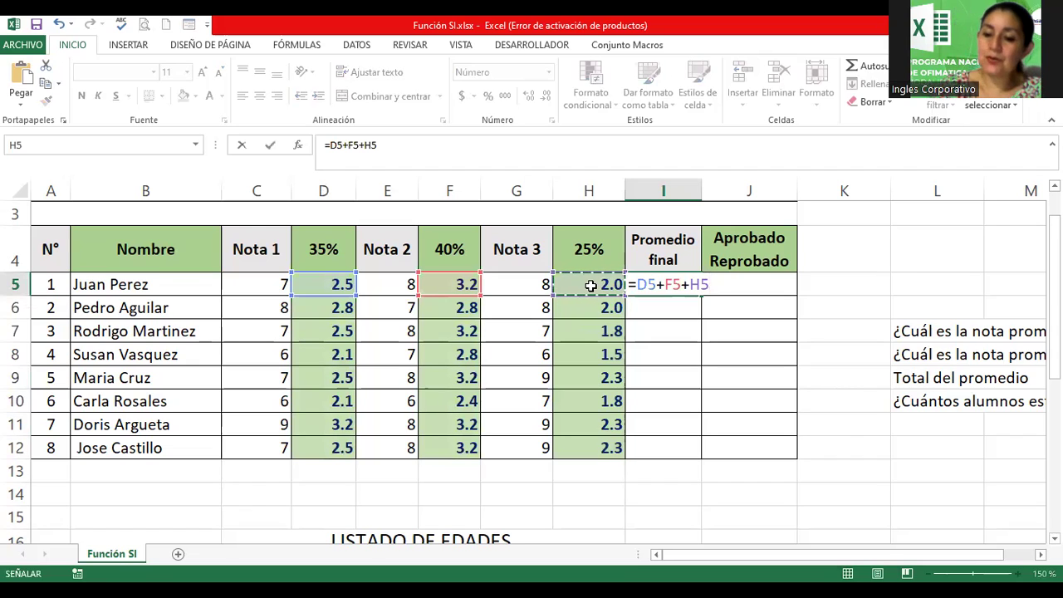
{"action": "key", "text": "Return"}
{"action": "left_click", "coordinate": [690, 286]}
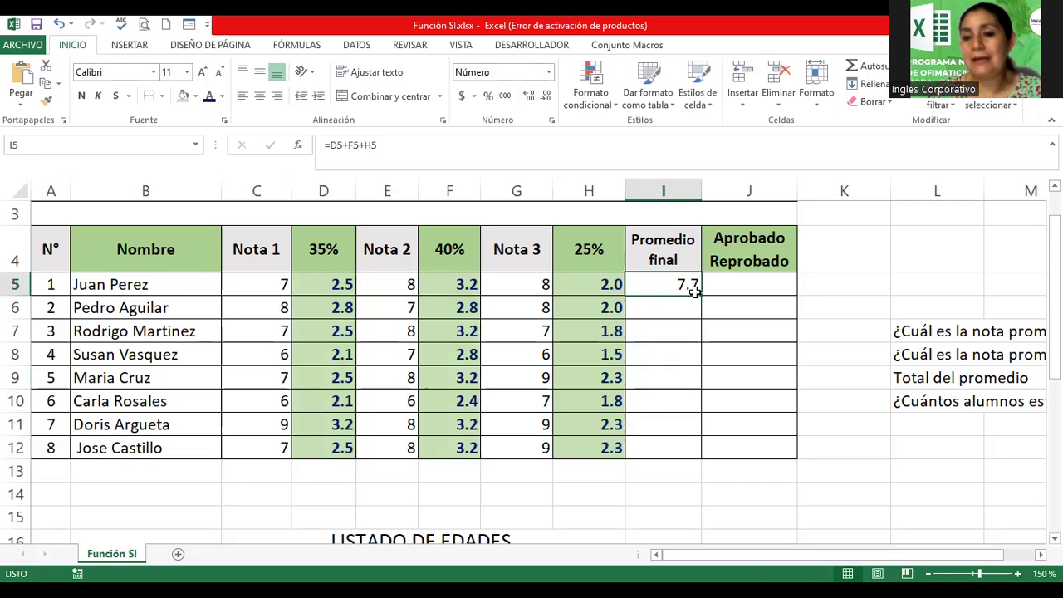
{"action": "double_click", "coordinate": [700, 295]}
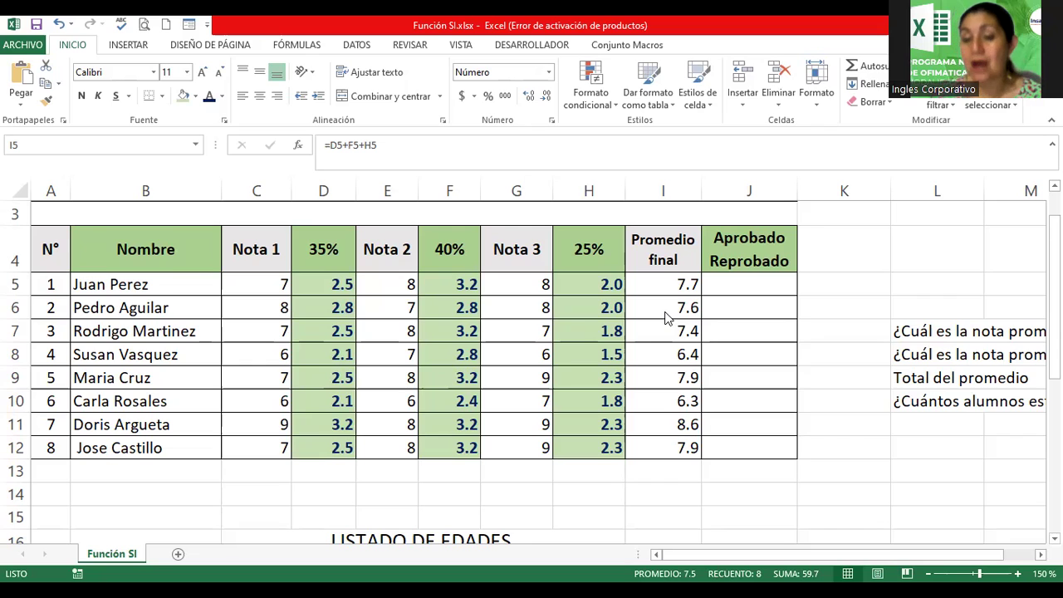
{"action": "double_click", "coordinate": [701, 295]}
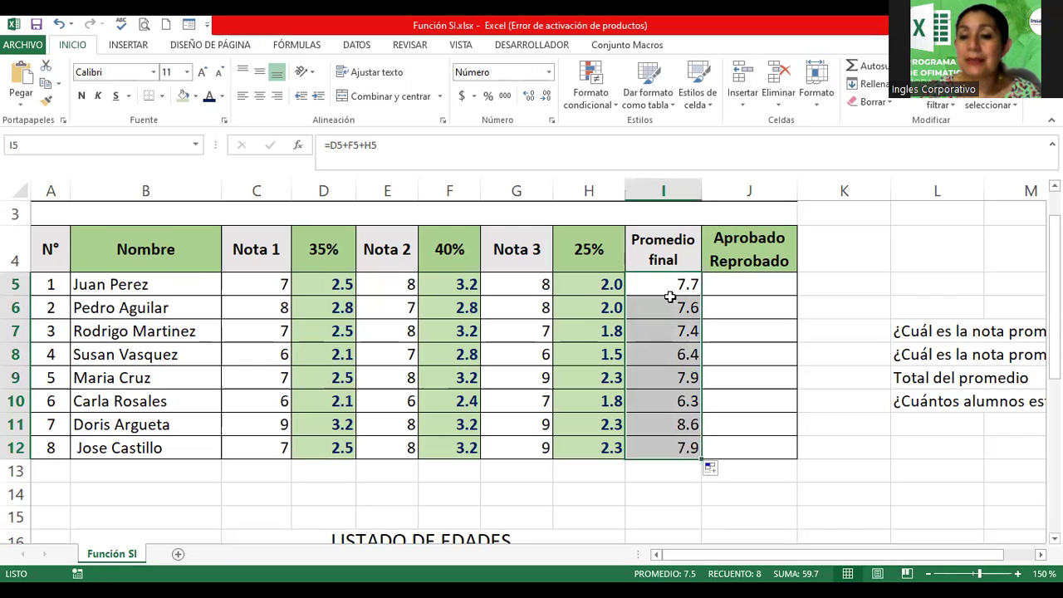
Center the final averages in I5:I12 and make them bold with dark orange text.
{"action": "left_click", "coordinate": [260, 96]}
{"action": "left_click", "coordinate": [81, 95]}
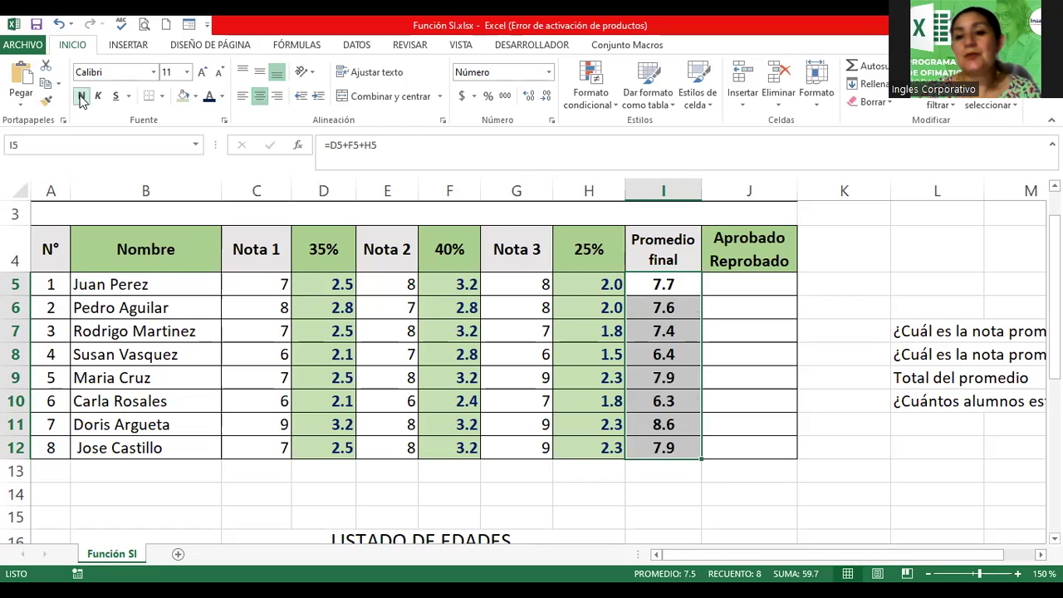
{"action": "left_click", "coordinate": [222, 97]}
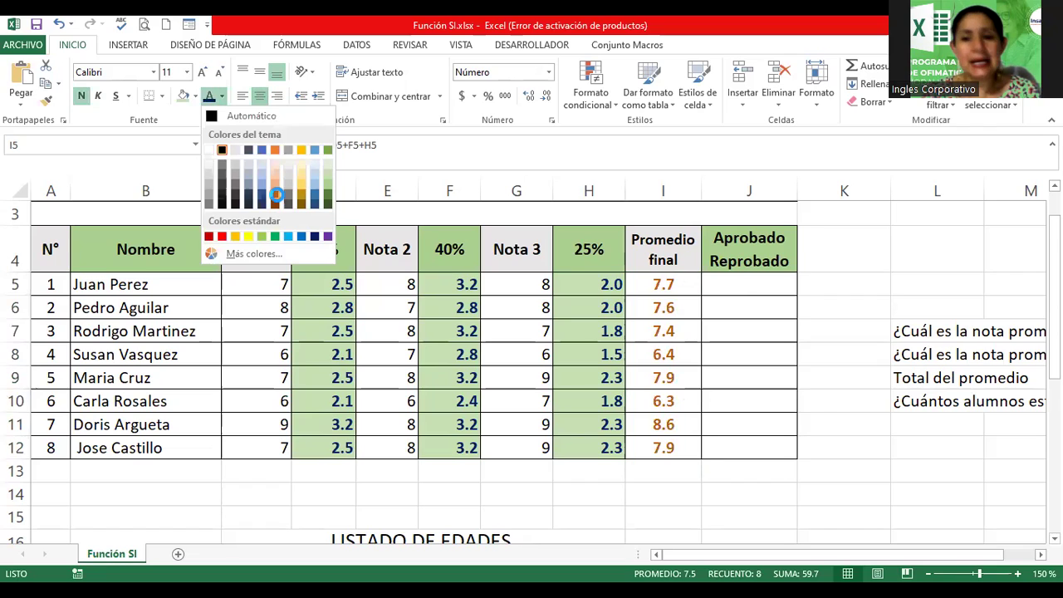
{"action": "left_click", "coordinate": [275, 195]}
Start a formula with the SI function in J5, the first cell under Aprobado Reprobado.
{"action": "left_click", "coordinate": [756, 281]}
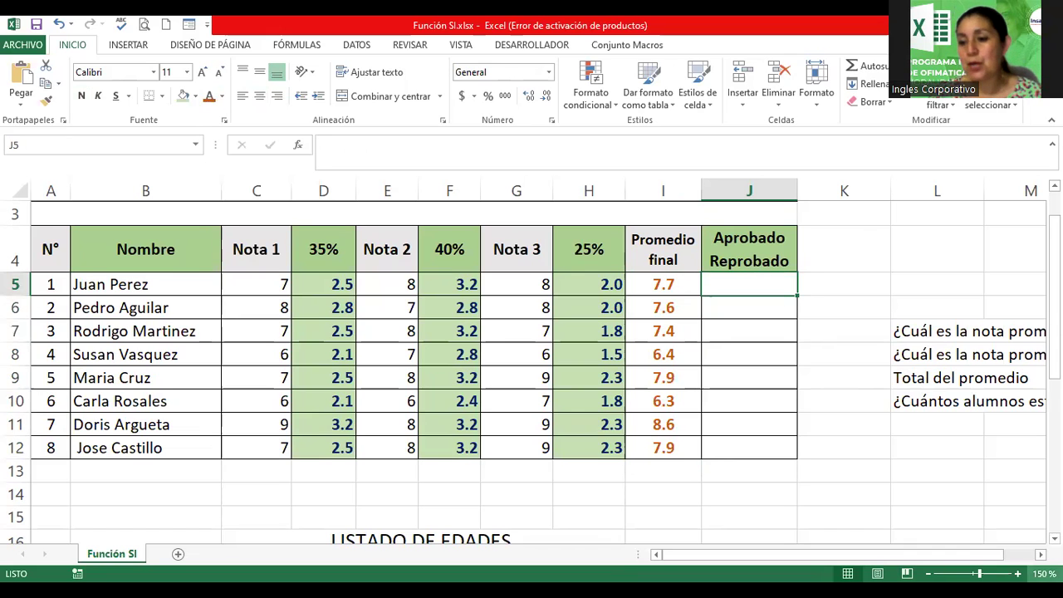
{"action": "left_click", "coordinate": [1040, 554]}
{"action": "left_click", "coordinate": [1040, 554]}
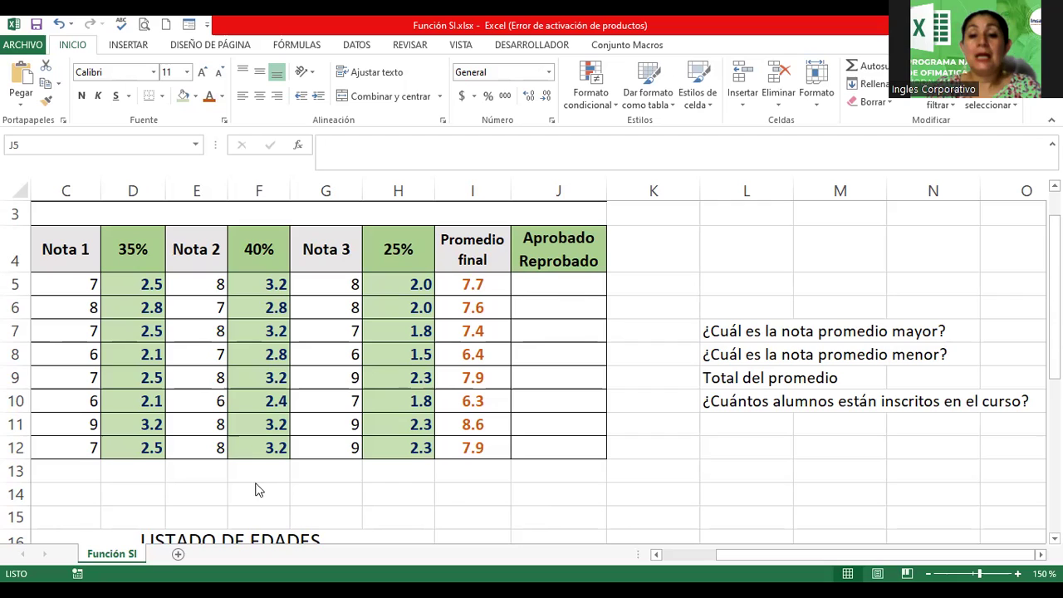
{"action": "left_click", "coordinate": [545, 283]}
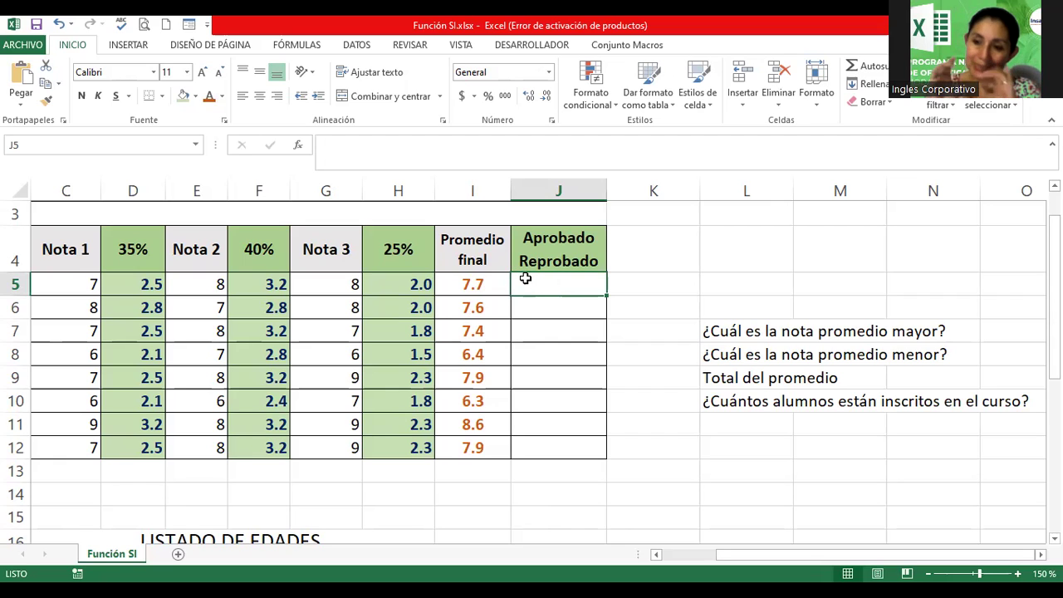
{"action": "type", "text": "="}
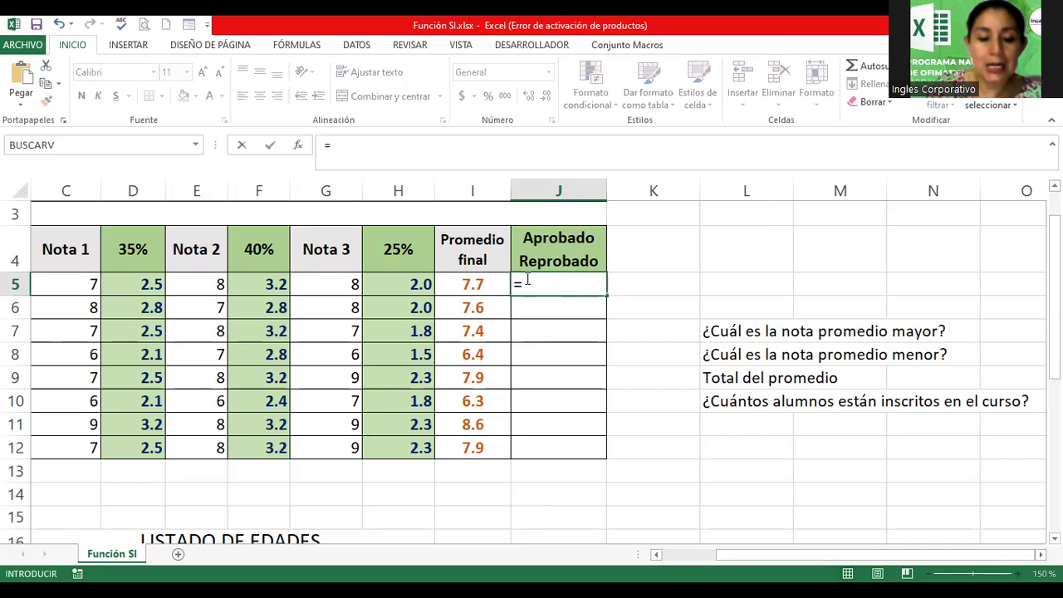
{"action": "type", "text": "si"}
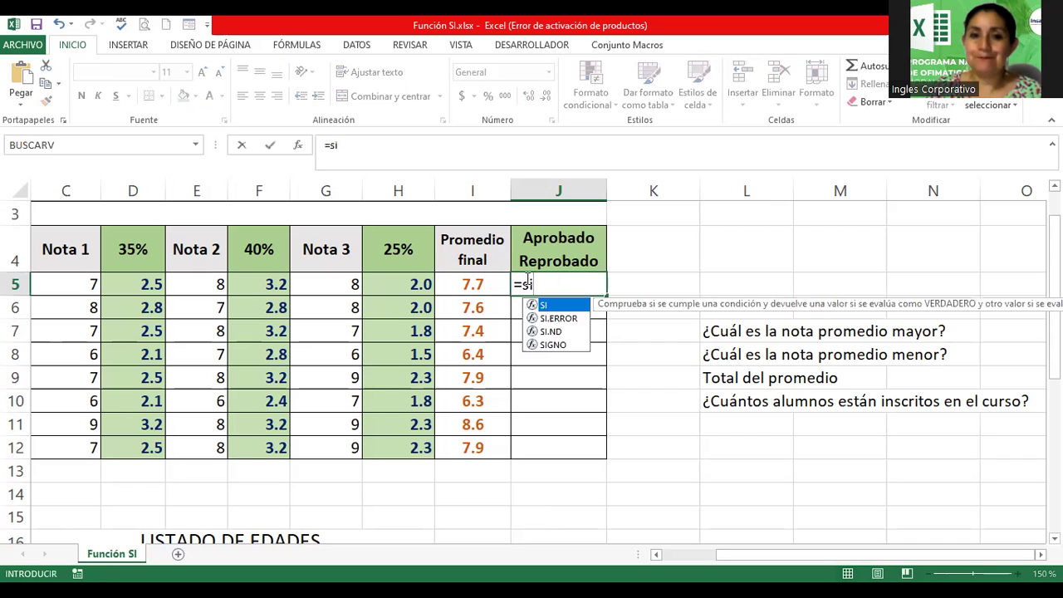